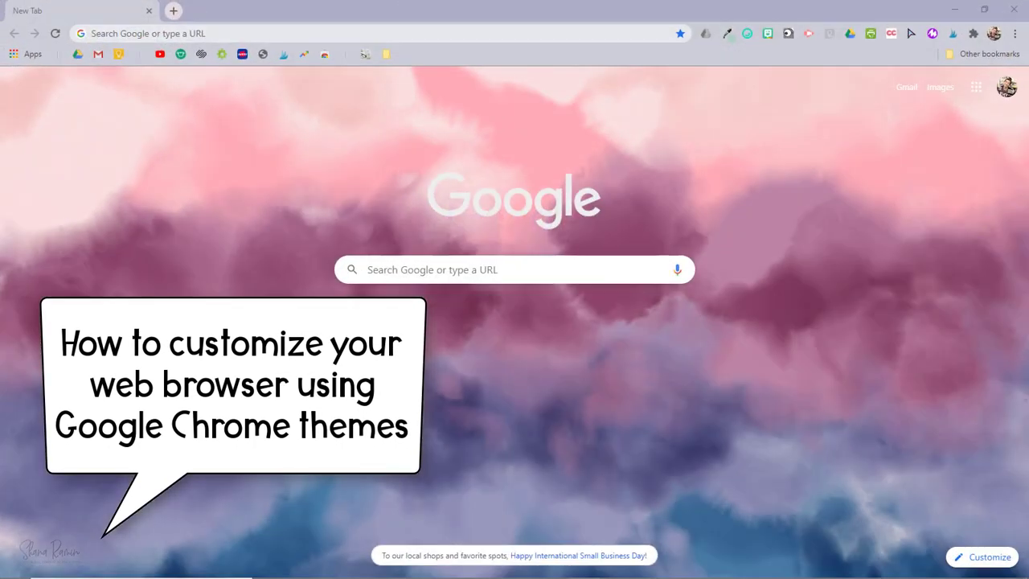
Step: Open two new tabs showing the default New Tab page
left_click(173, 11)
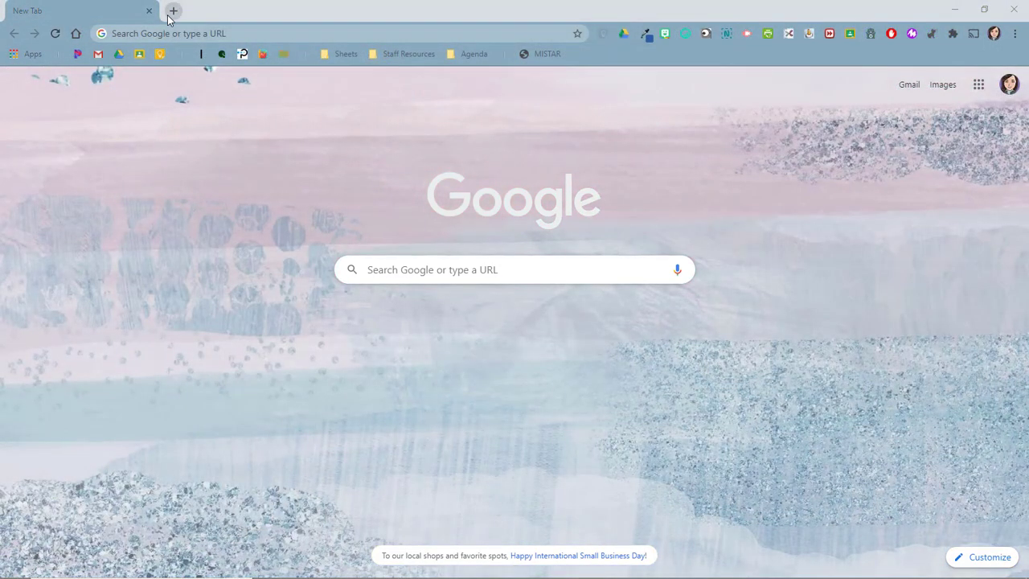
left_click(173, 11)
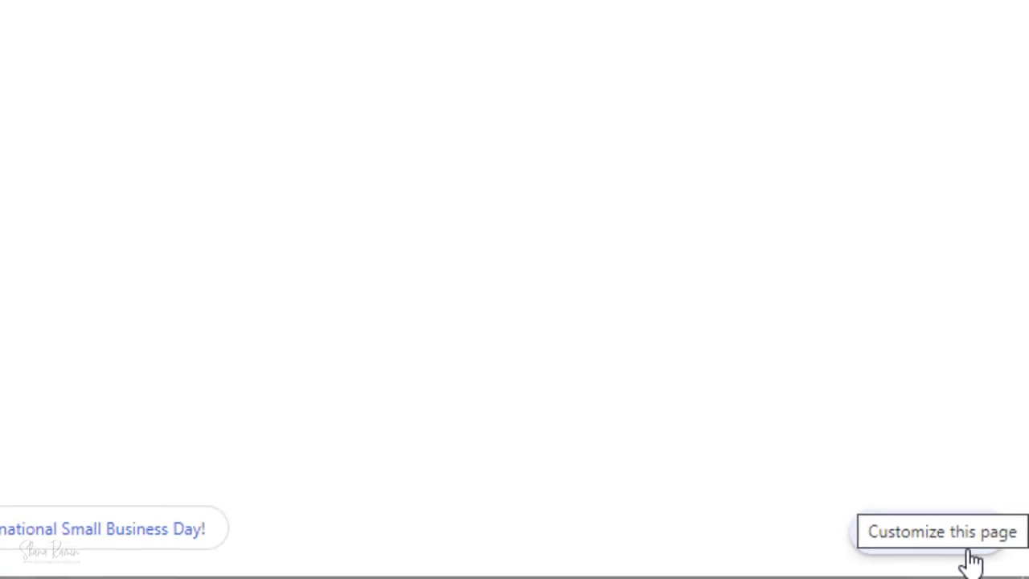
Step: Set the red rock arch photo from Landscapes as the New Tab background
left_click(964, 555)
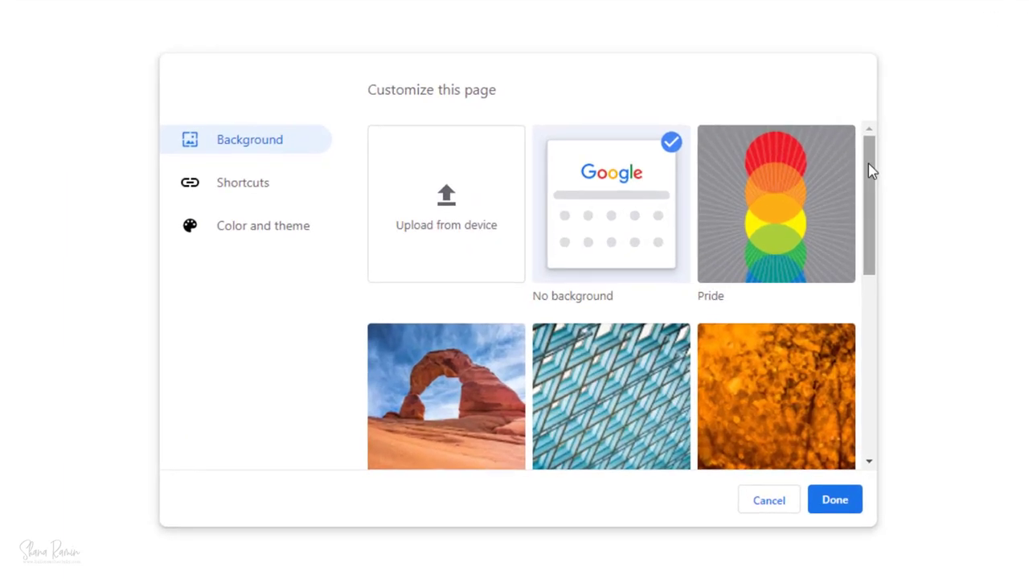
mouse_move(868, 171)
left_mouse_down()
mouse_move(864, 349)
mouse_move(866, 161)
left_mouse_up()
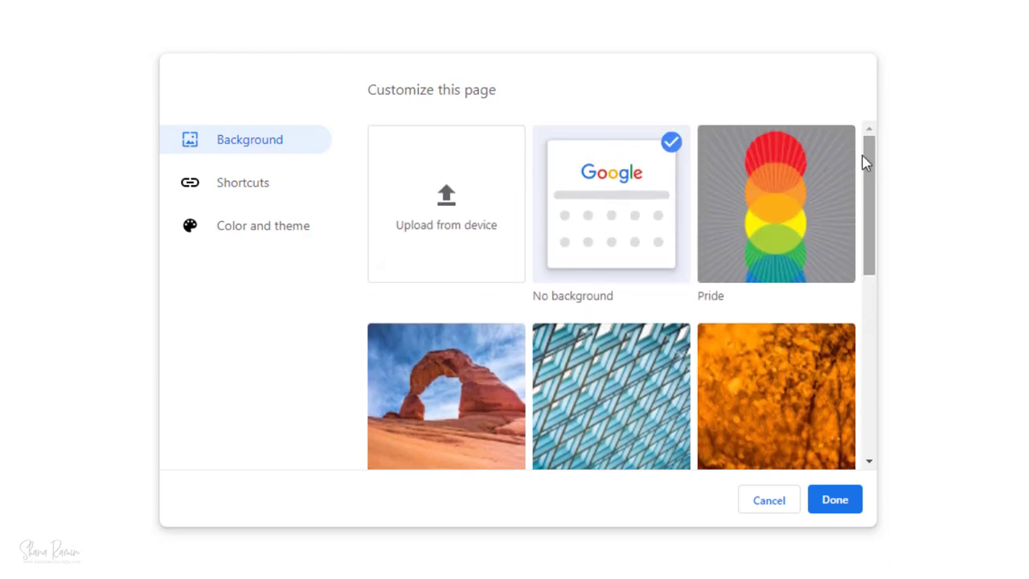
left_click(494, 354)
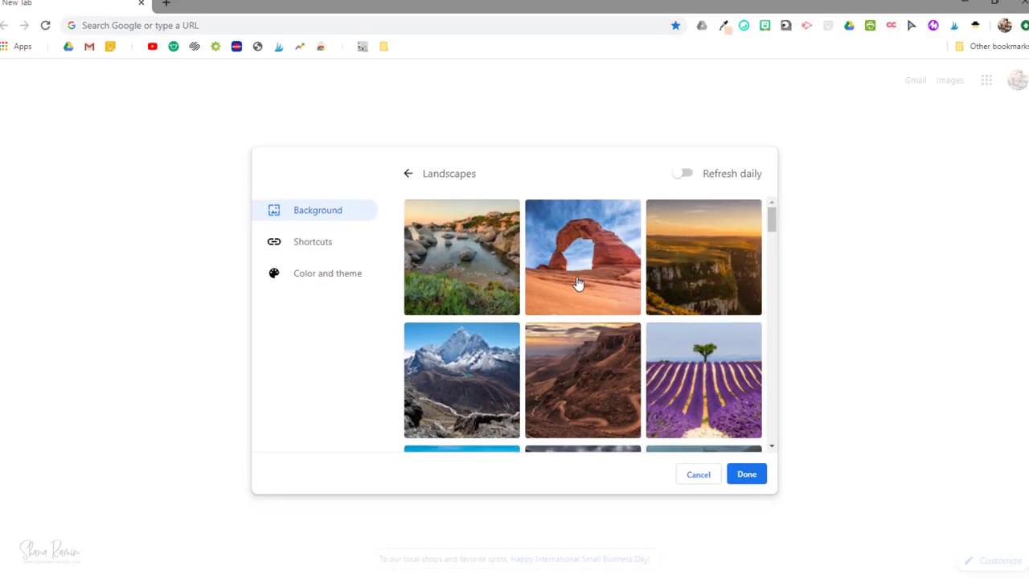
left_click(578, 283)
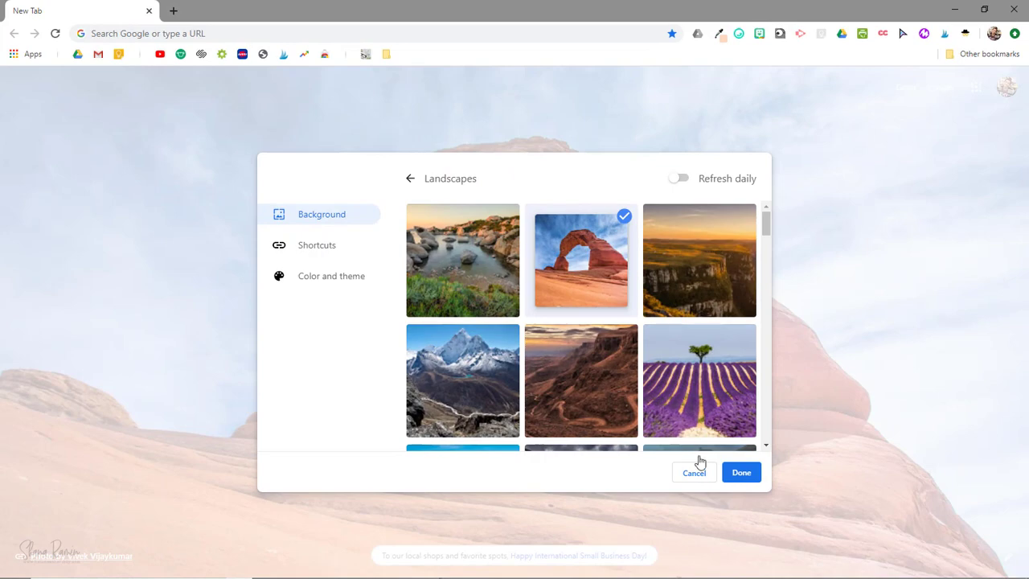
left_click(740, 479)
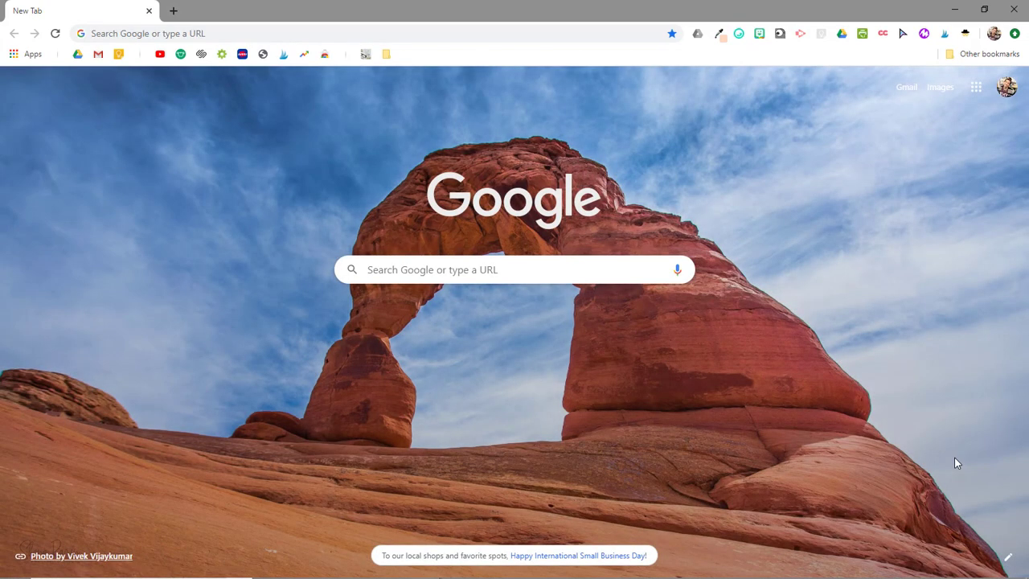
Step: Try several colour themes, keep pale pinkish-grey, and open two more new tabs
left_click(1007, 556)
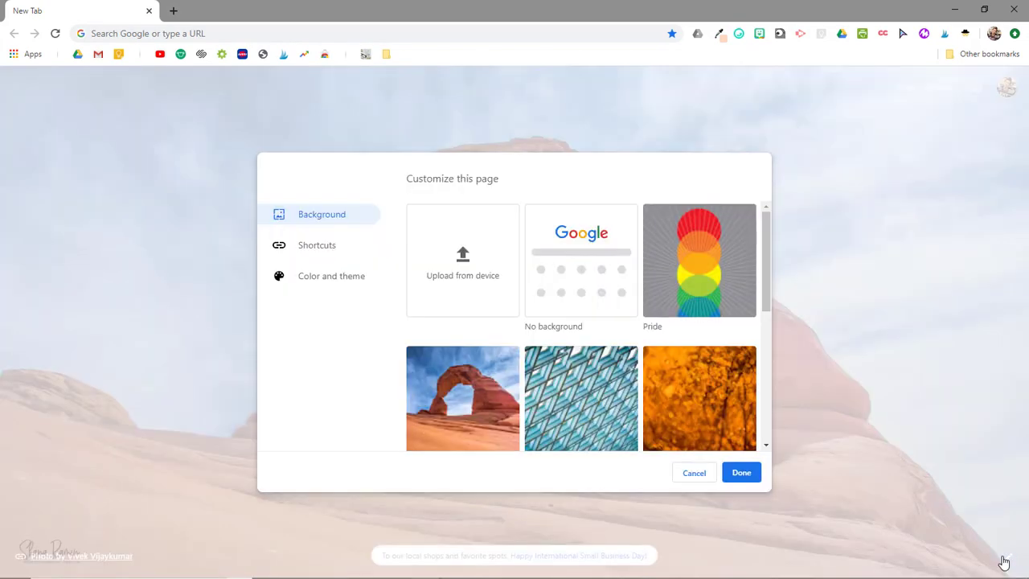
left_click(360, 288)
left_click(543, 237)
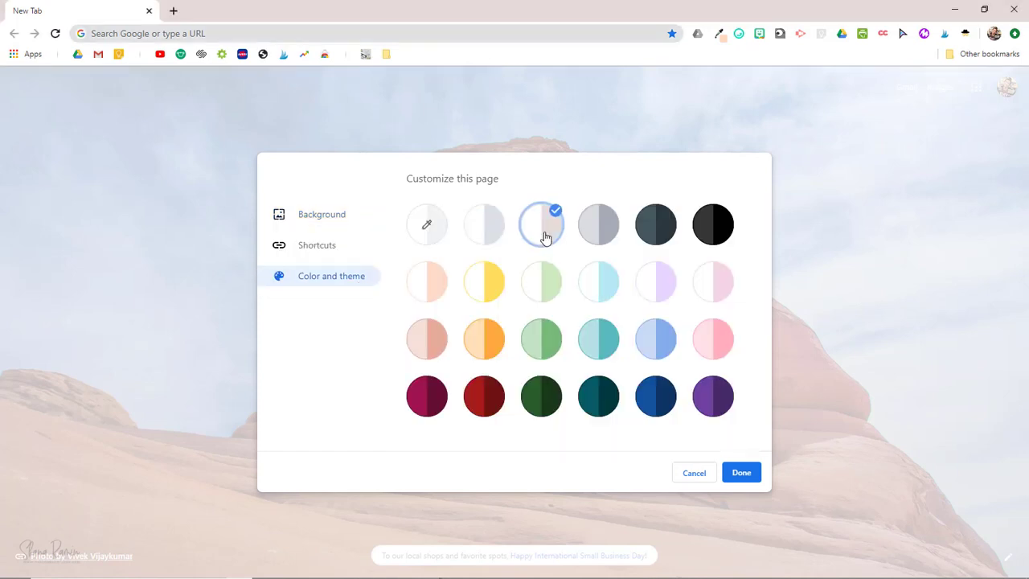
left_click(607, 239)
left_click(645, 241)
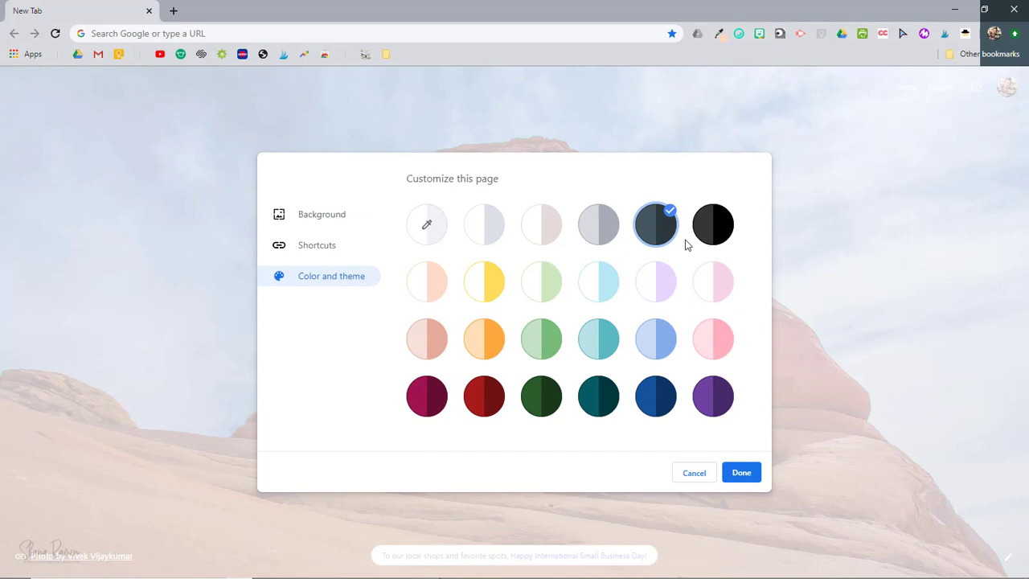
left_click(711, 243)
left_click(650, 288)
left_click(595, 294)
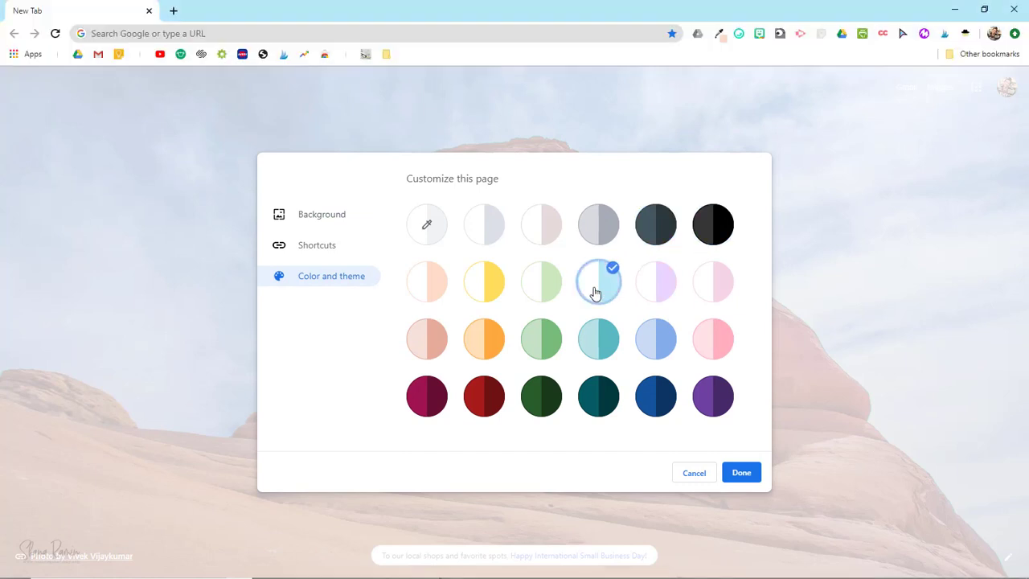
left_click(543, 232)
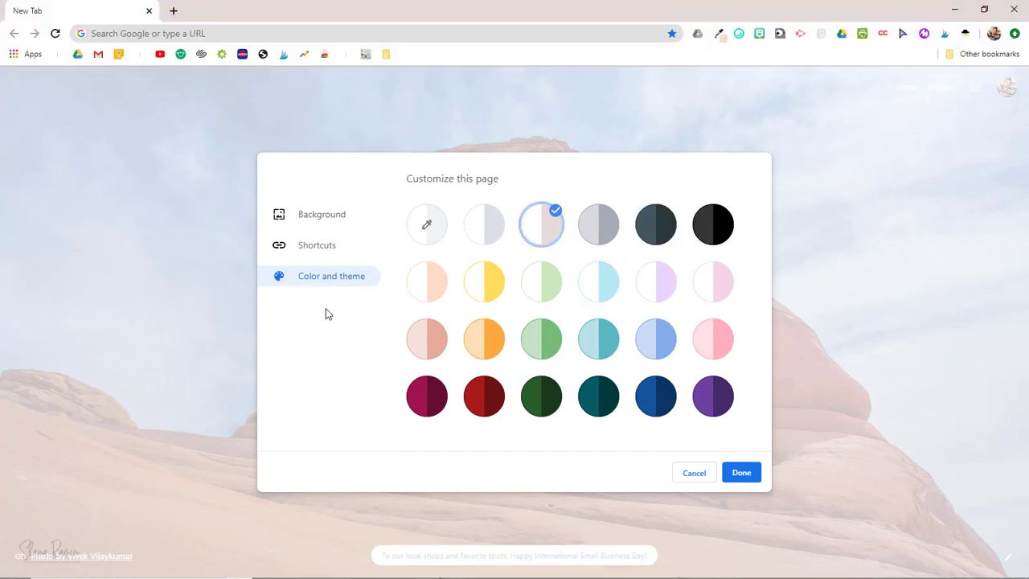
left_click(741, 472)
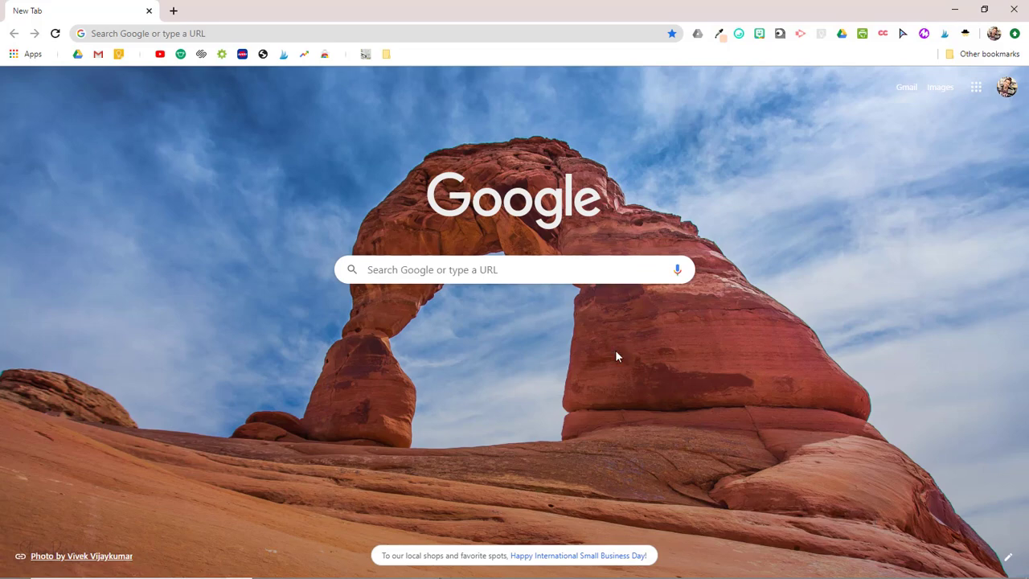
left_click(173, 10)
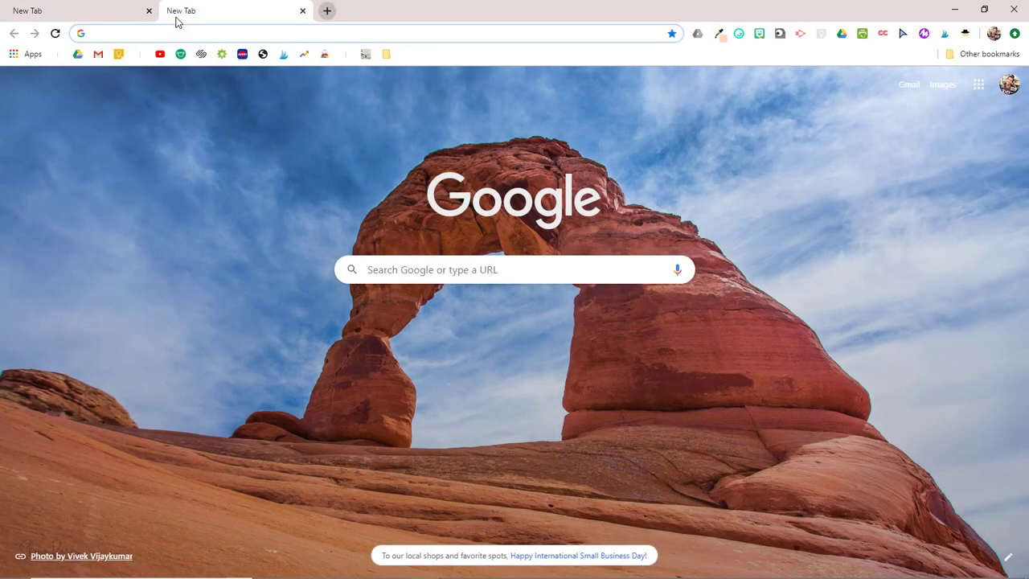
left_click(327, 10)
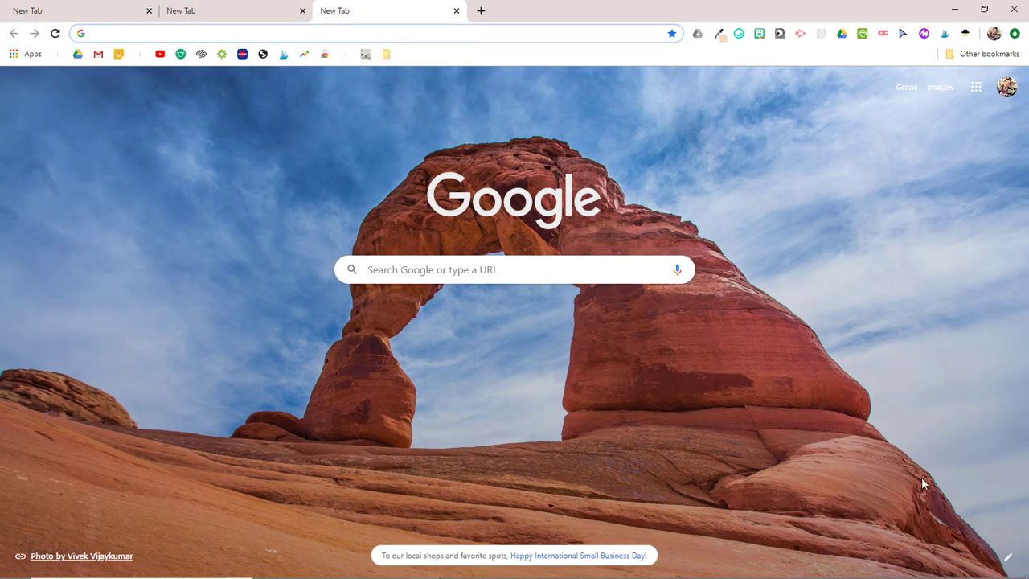
Step: Switch the New Tab shortcuts to My shortcuts after trying Most visited
left_click(1011, 566)
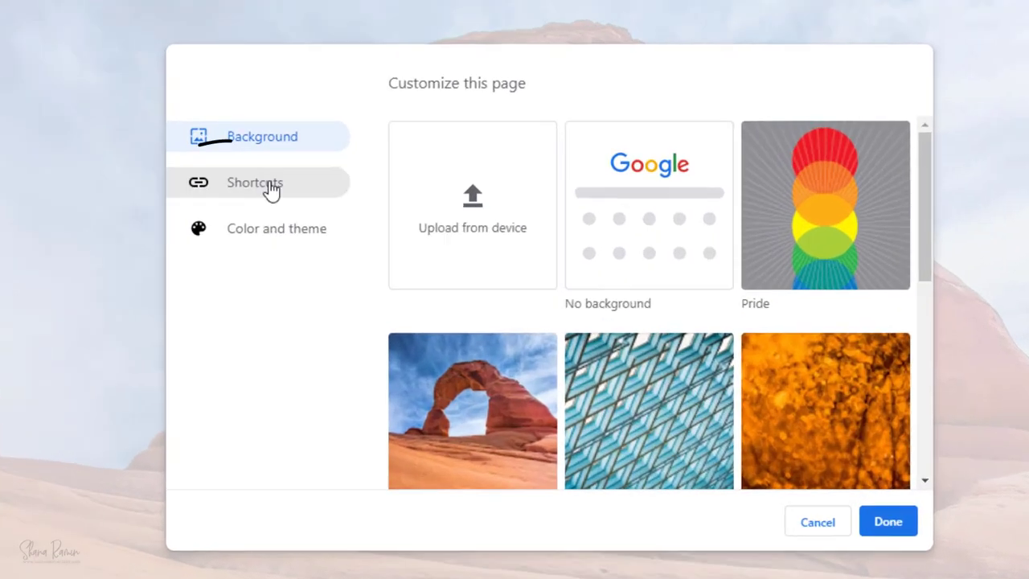
left_click(335, 248)
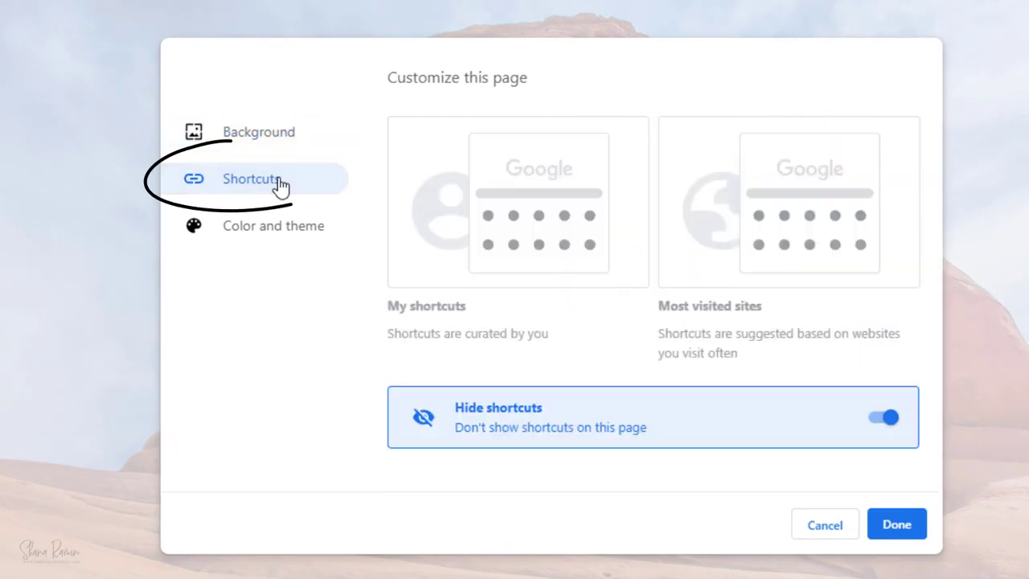
left_click(495, 292)
left_click(713, 293)
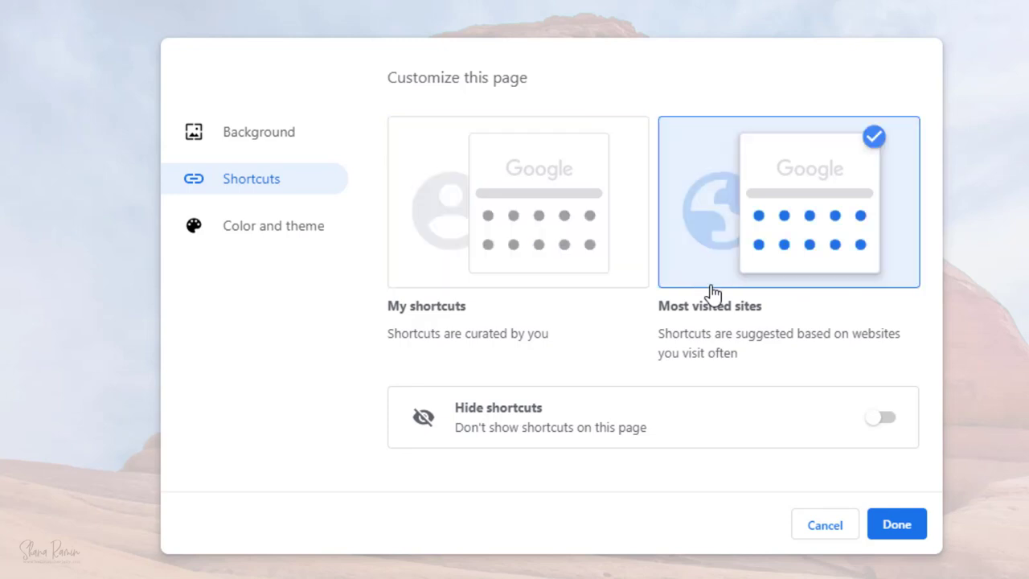
left_click(560, 285)
left_click(910, 531)
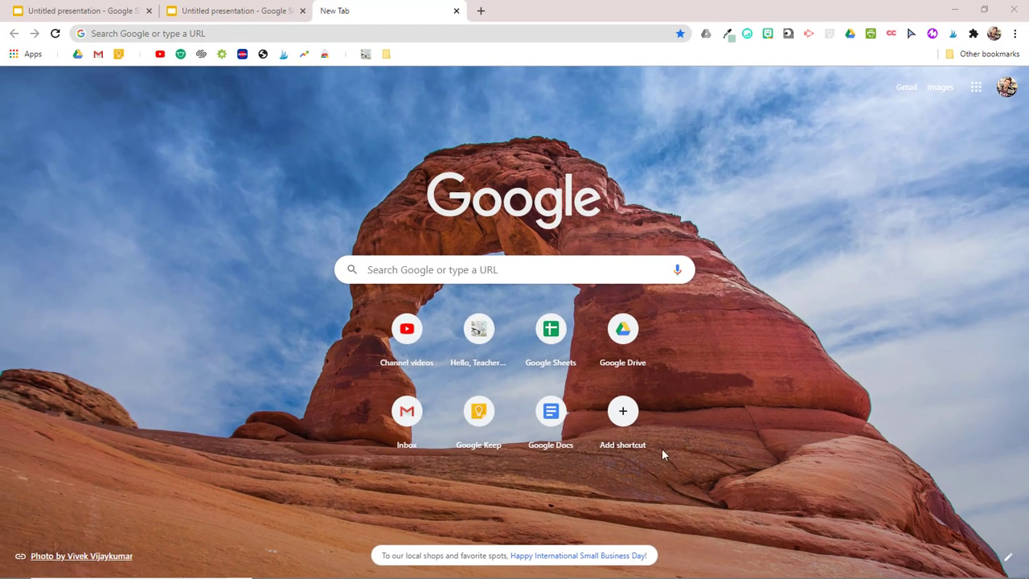
Step: Move Google Docs earlier in the shortcut grid and turn on Hide shortcuts
left_click(623, 413)
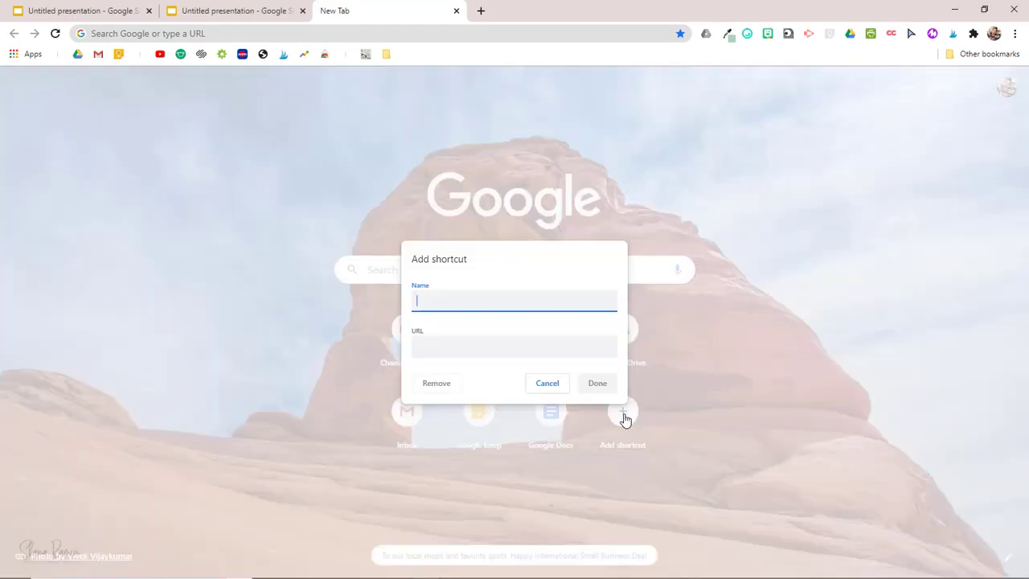
left_click(546, 385)
mouse_move(552, 414)
left_mouse_down()
mouse_move(519, 347)
mouse_move(510, 393)
mouse_move(563, 430)
left_mouse_up()
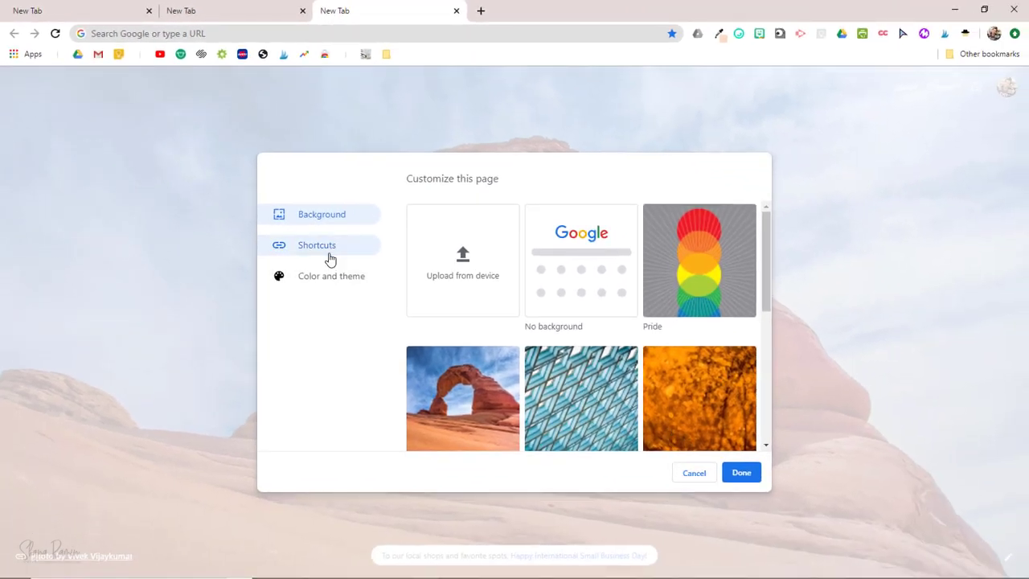
left_click(330, 259)
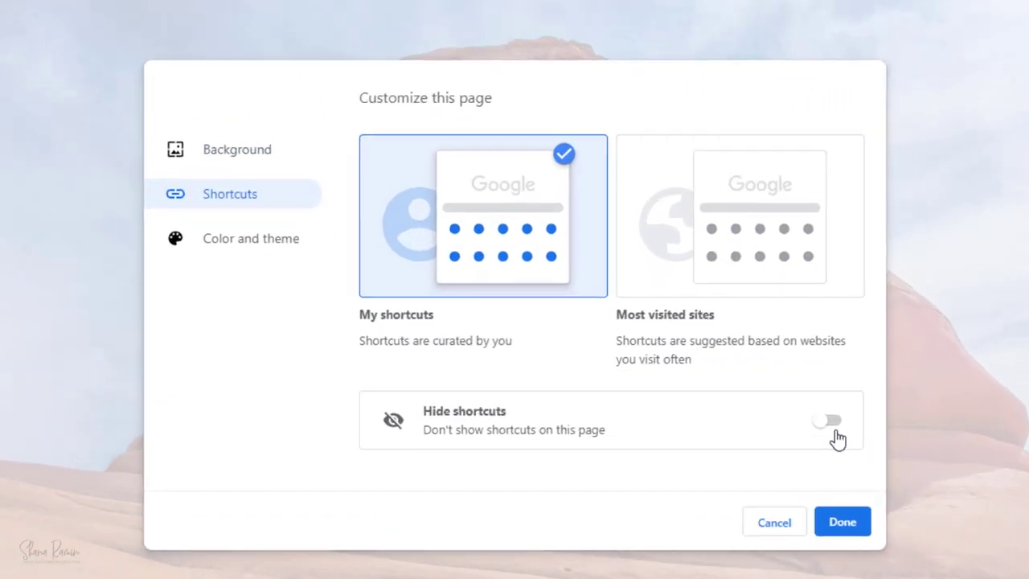
left_click(734, 406)
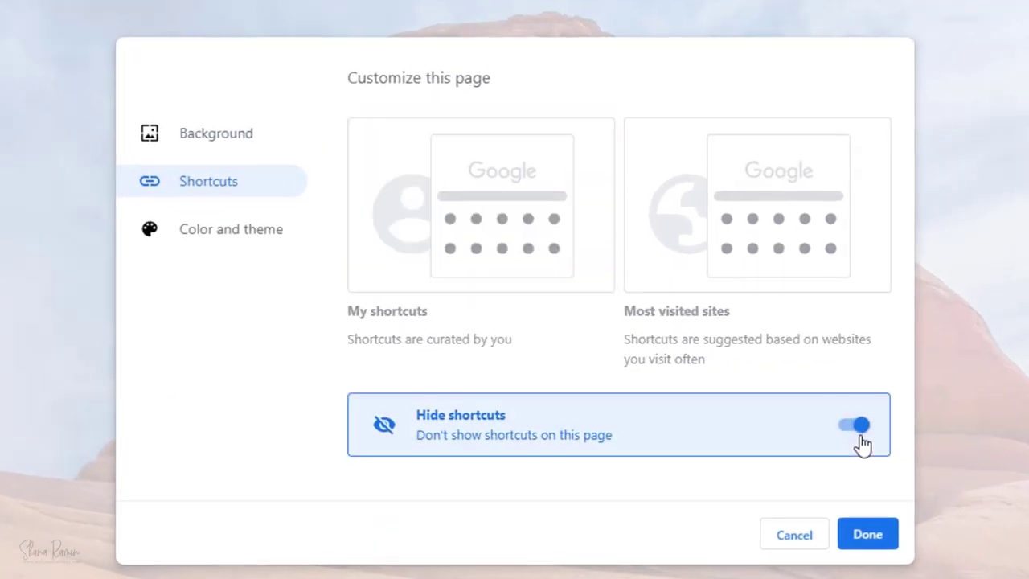
Step: Apply hidden shortcuts, then choose No background for a plain white New Tab page
left_click(861, 534)
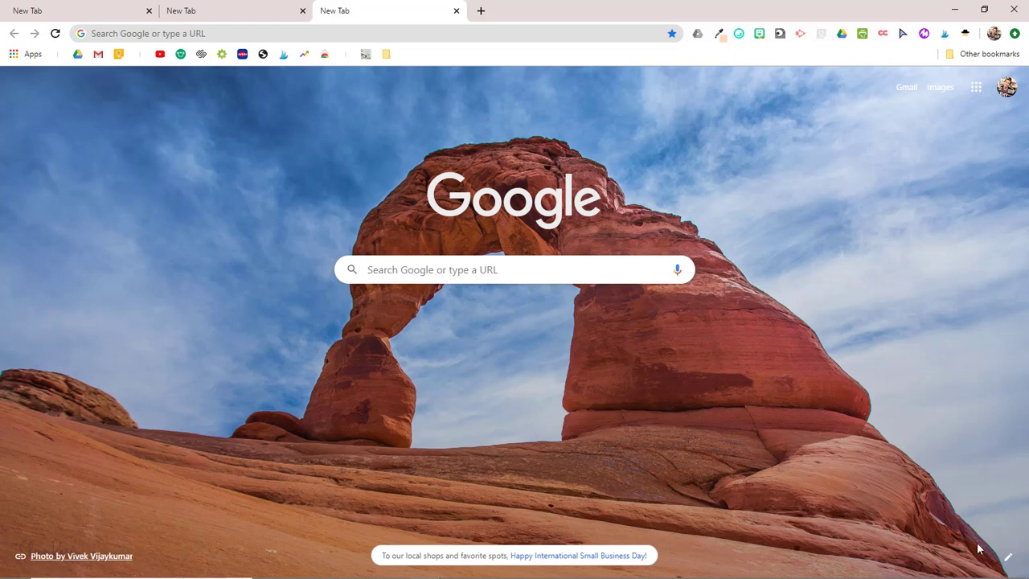
left_click(1006, 558)
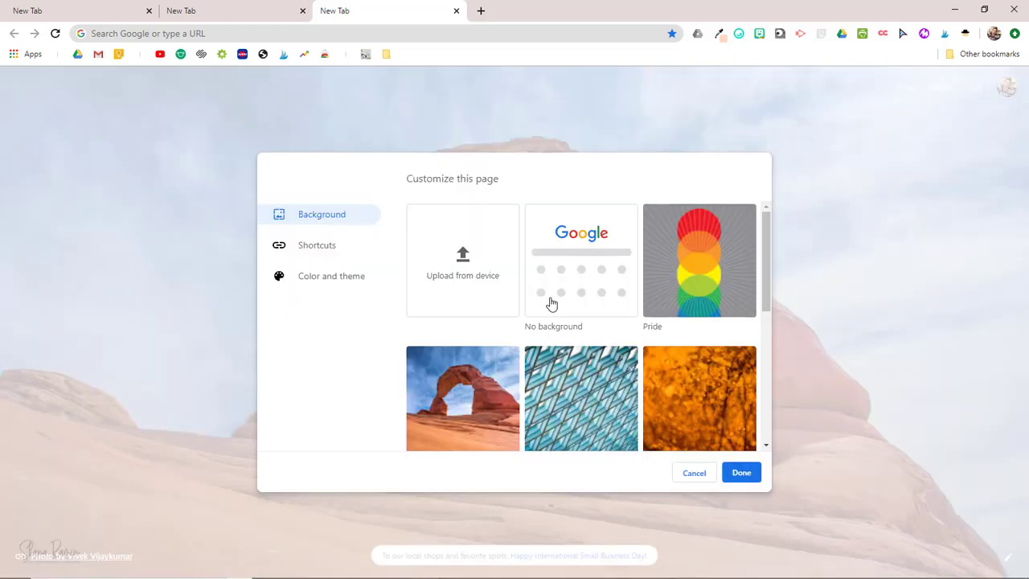
left_click(555, 302)
left_click(13, 376)
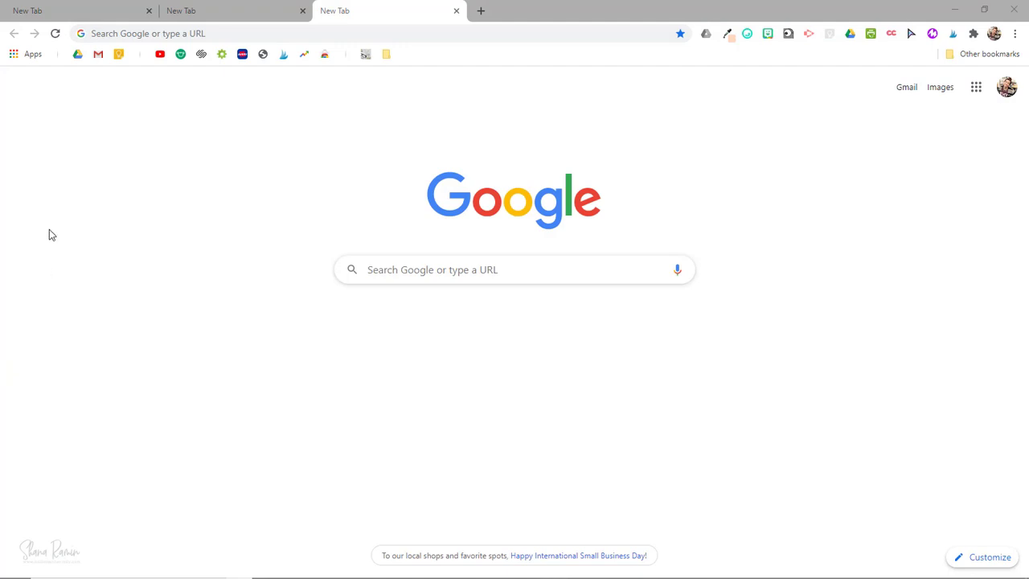
Step: Search 'chrome web store', open the store, and browse its Themes category
left_click(107, 34)
type("chrome web store")
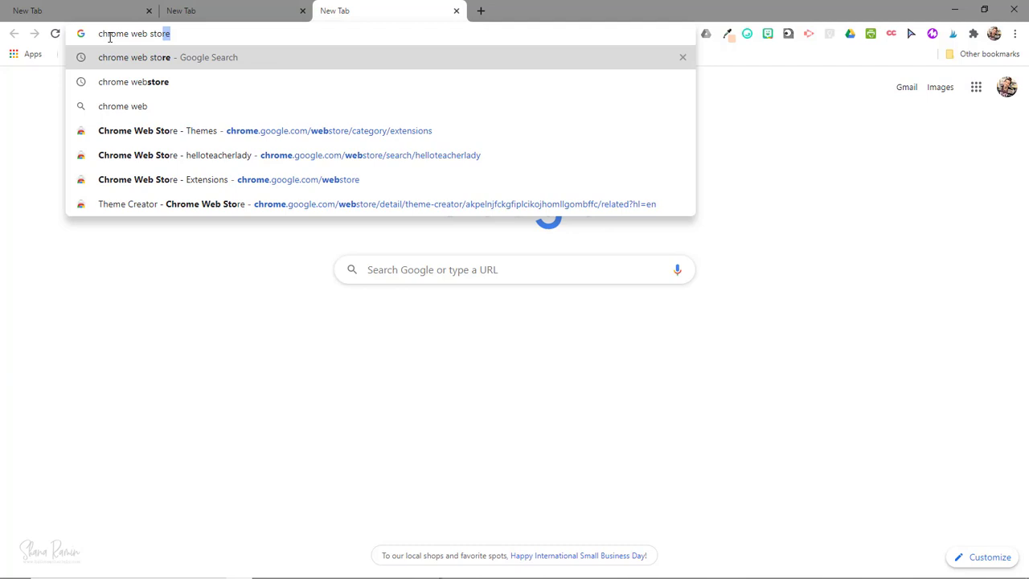
key("Return")
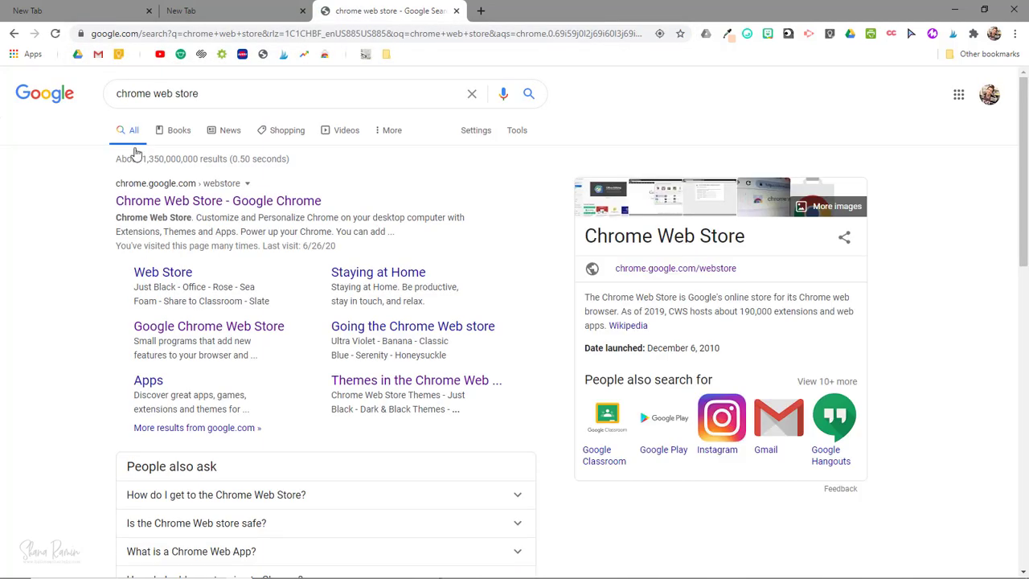
left_click(169, 202)
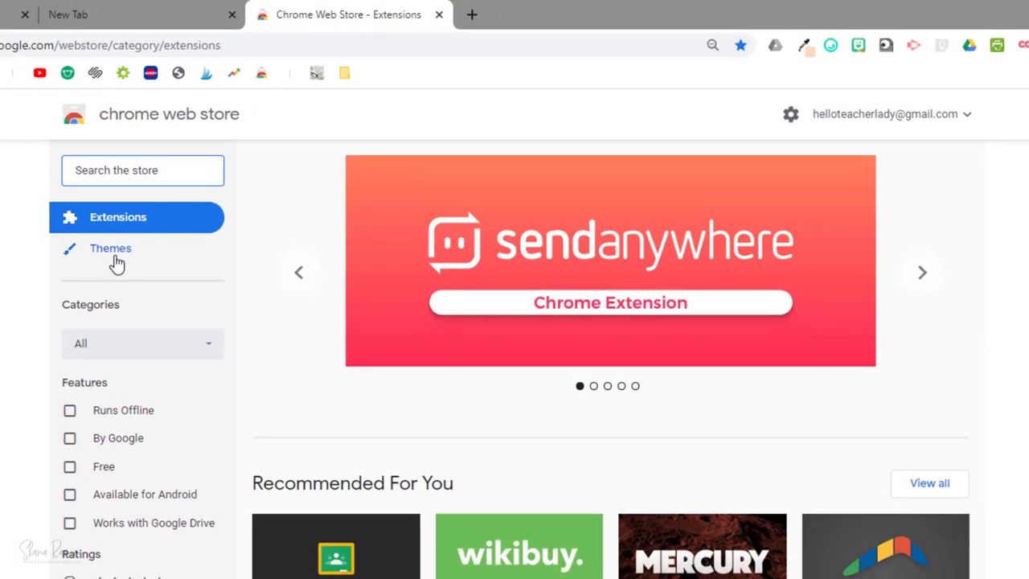
left_click(112, 251)
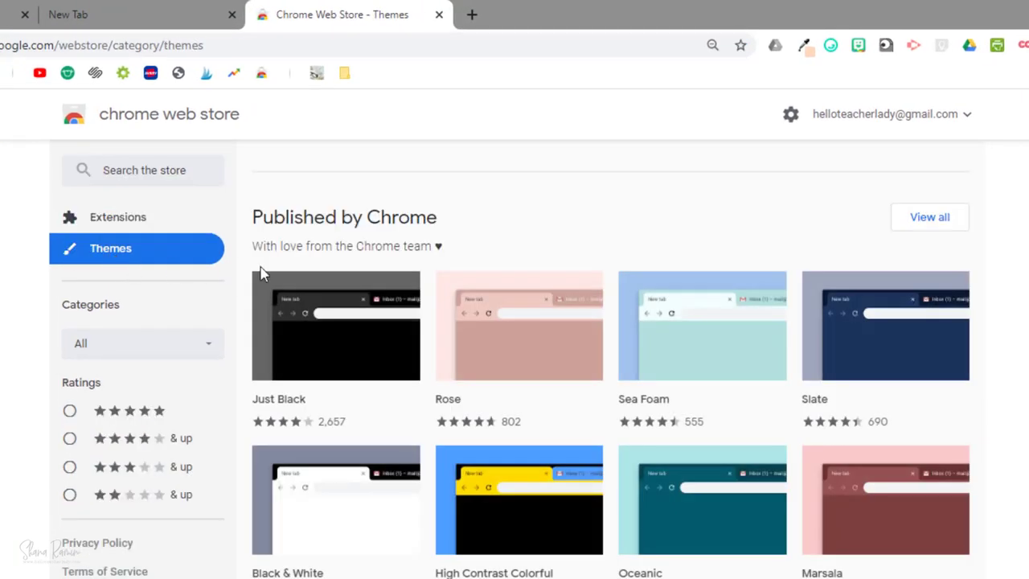
scroll(510, 364, "down", 1)
scroll(510, 364, "down", 8)
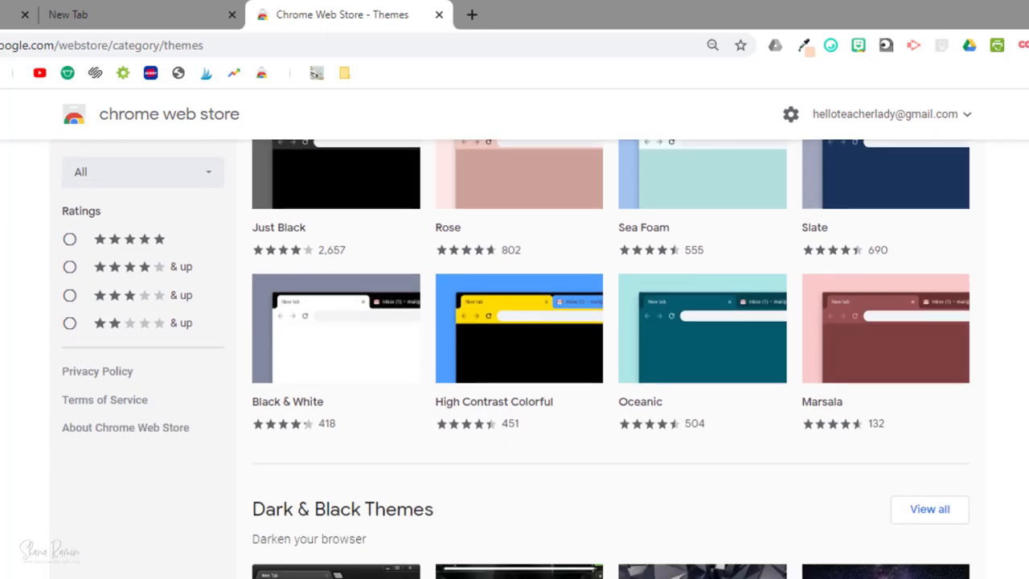
Step: Install the Rose theme from Published by Chrome and preview it on a new tab
scroll(510, 364, "down", 6)
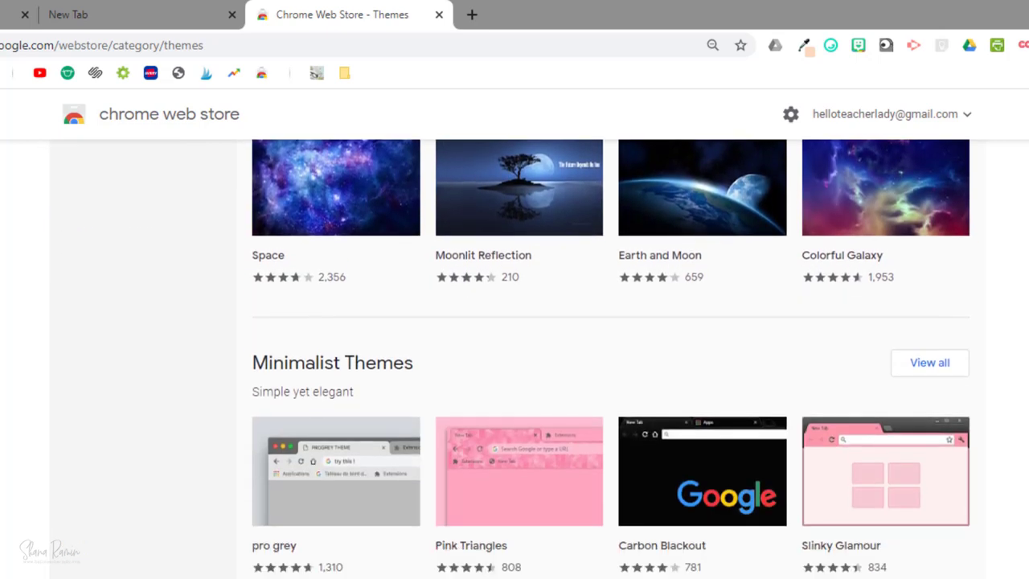
scroll(509, 365, "up", 12)
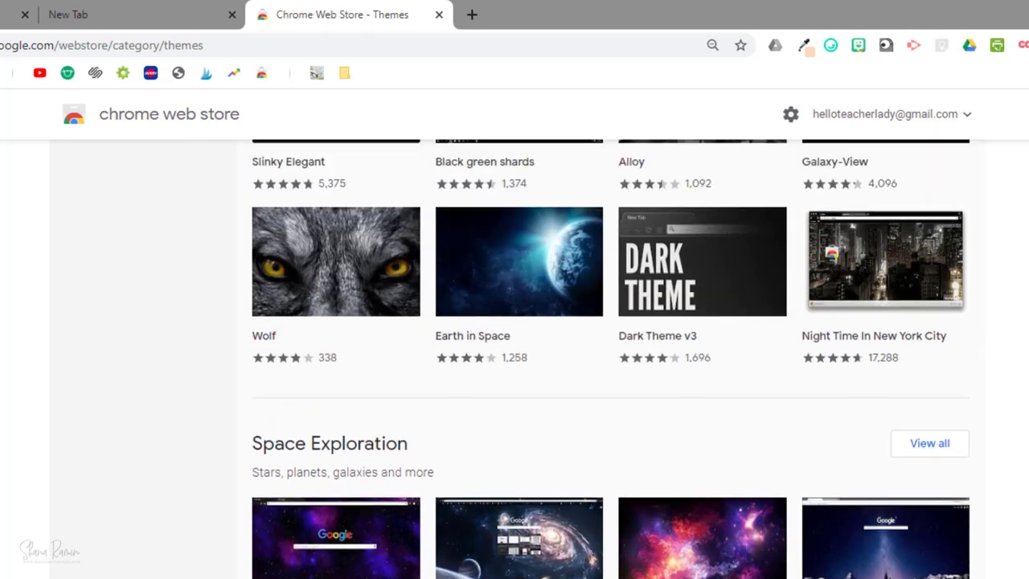
scroll(510, 364, "up", 2)
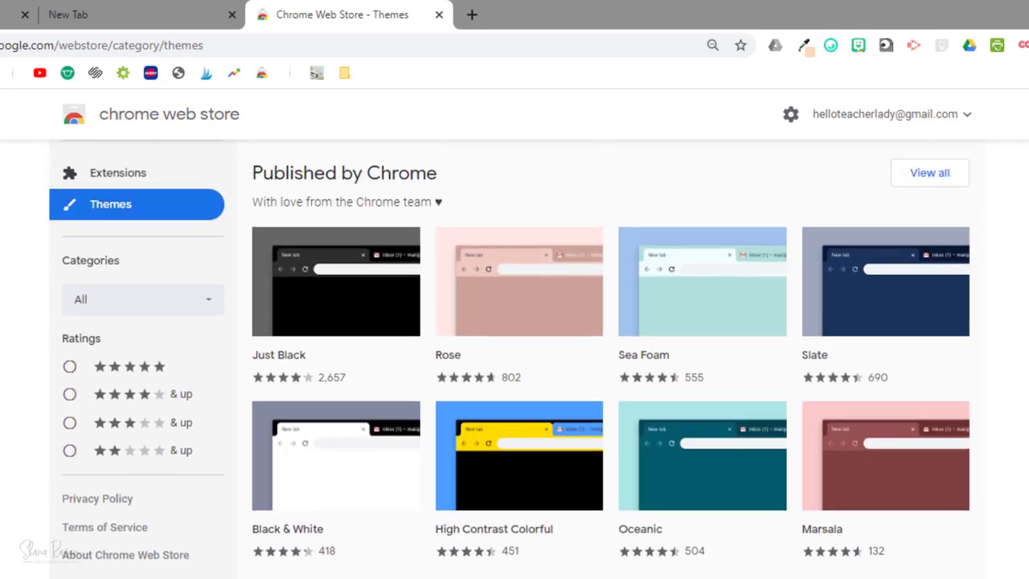
left_click(551, 314)
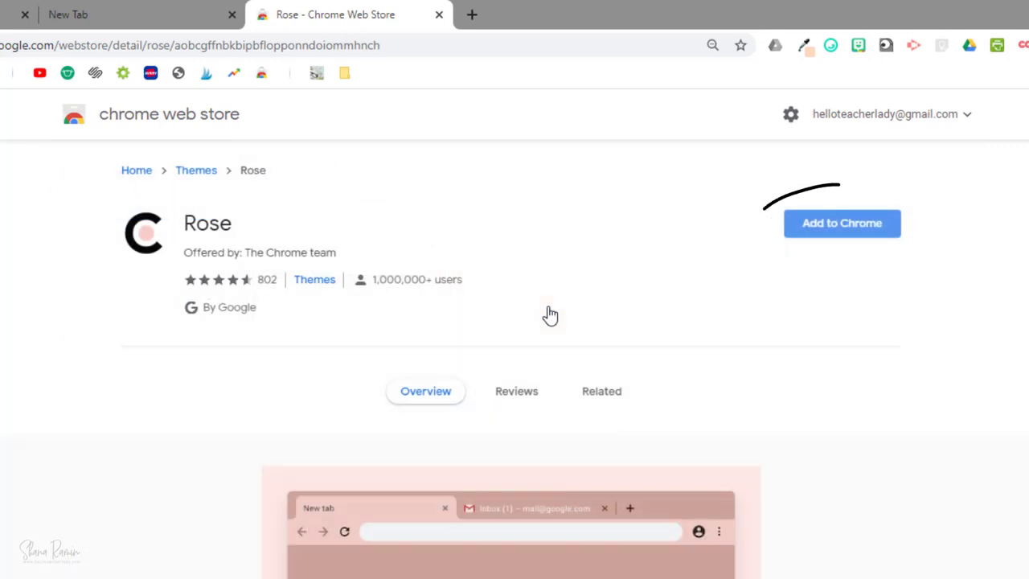
left_click(850, 239)
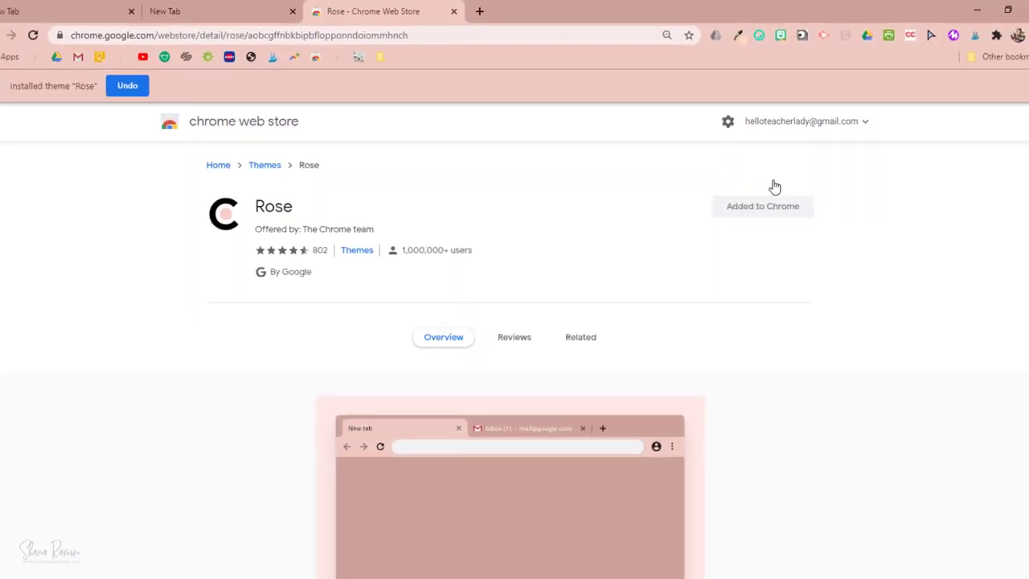
left_click(482, 11)
left_click(374, 13)
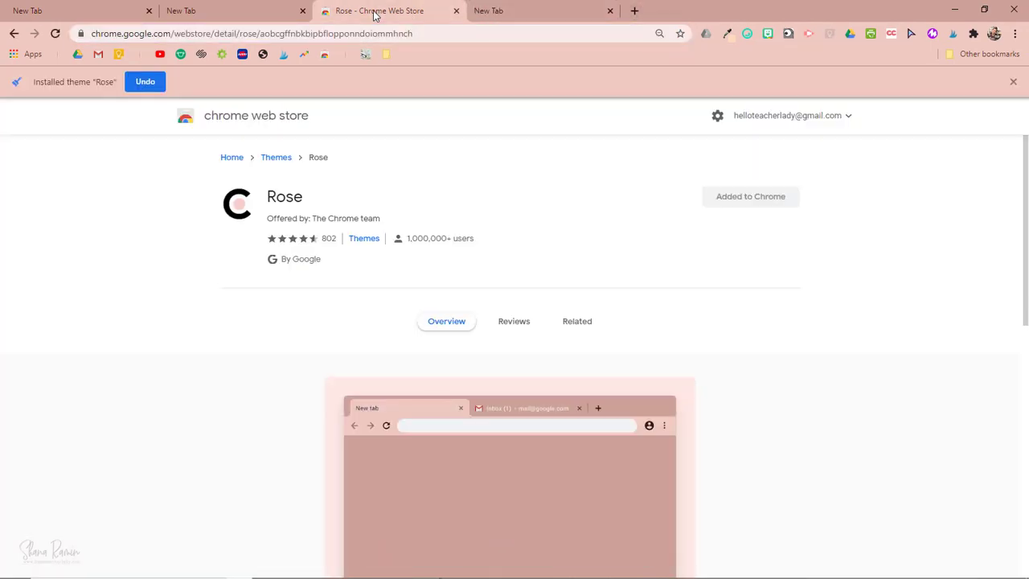
Step: Undo the Rose theme and return to the themes catalogue
left_click(145, 83)
left_click(14, 33)
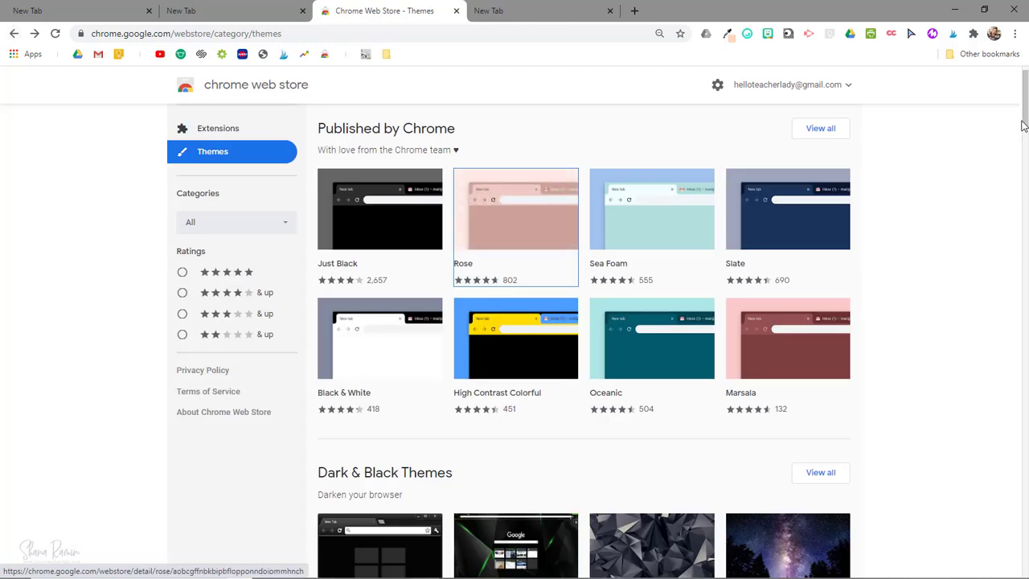
scroll(1023, 124, "down", 4)
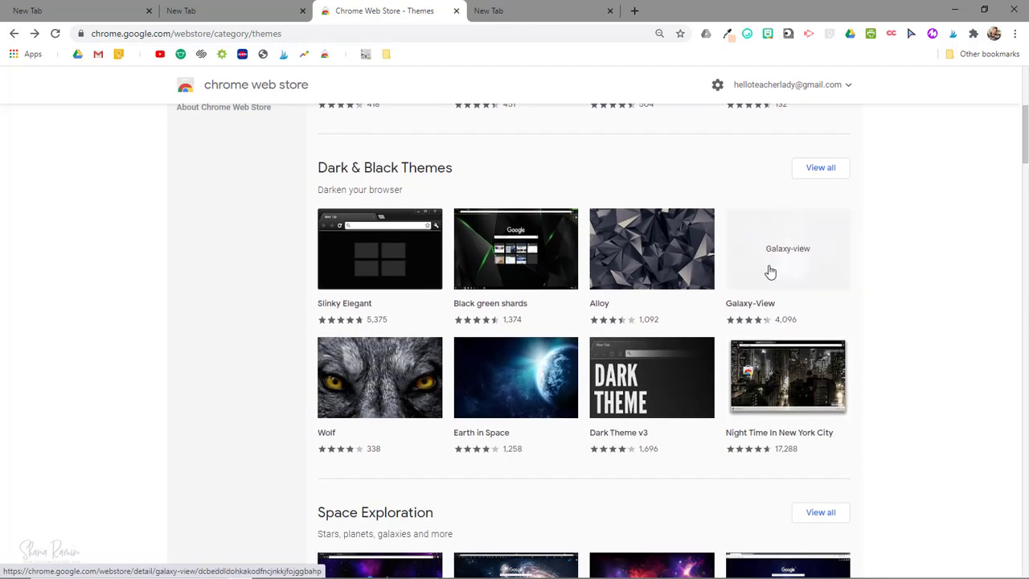
Step: Install Galaxy-View, preview it on two new tabs, then undo it
left_click(770, 273)
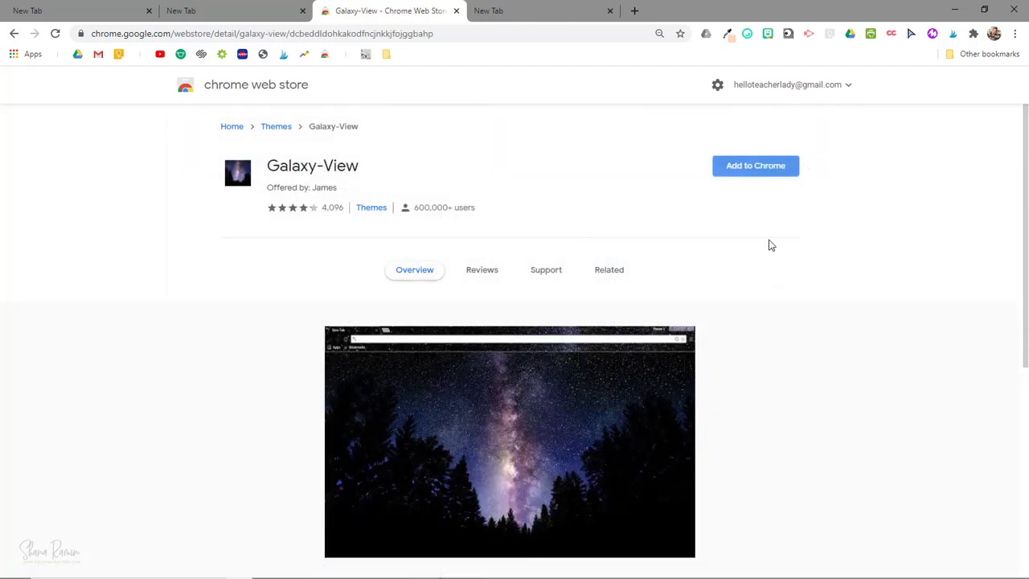
left_click(761, 175)
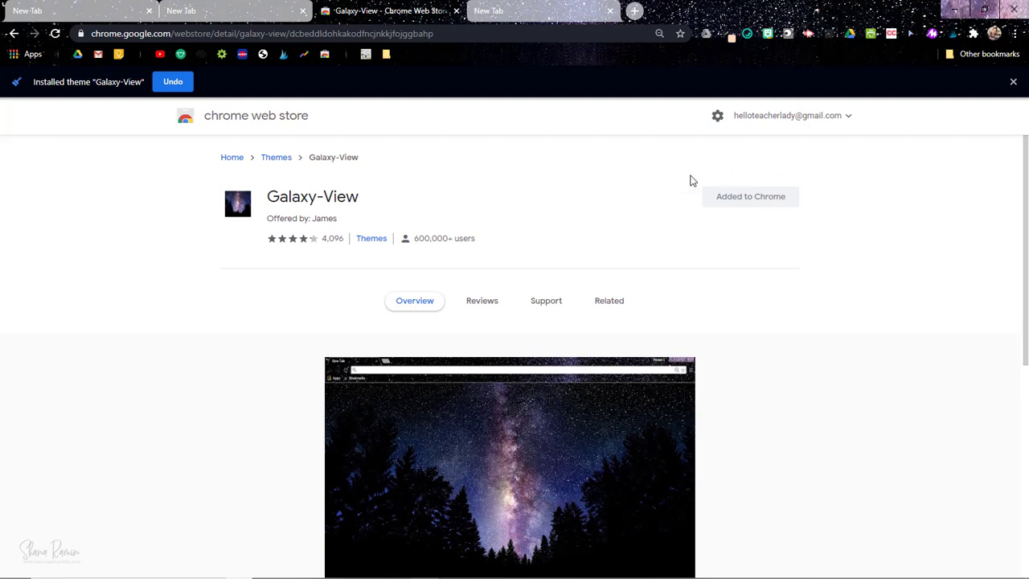
left_click(575, 22)
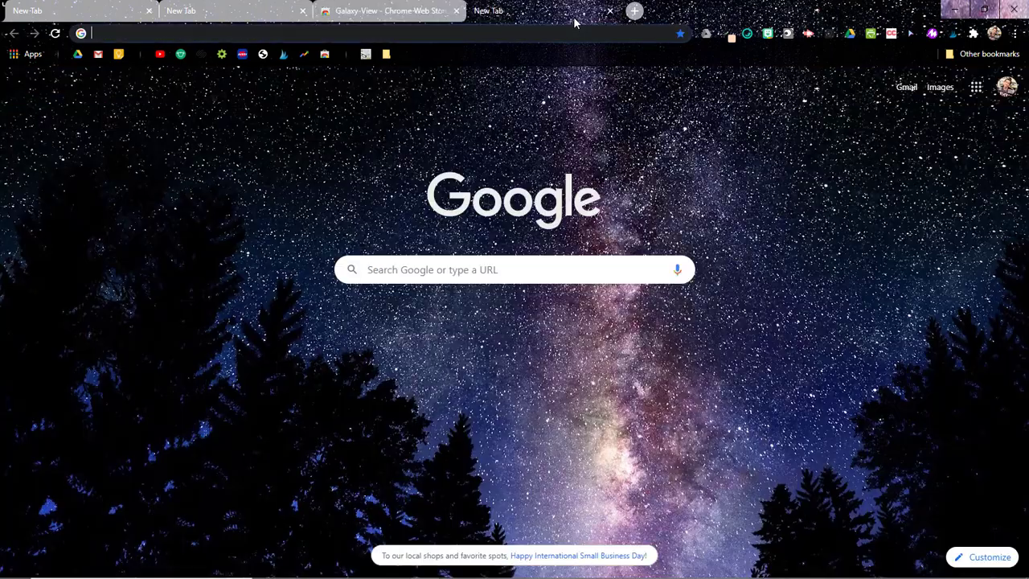
left_click(635, 11)
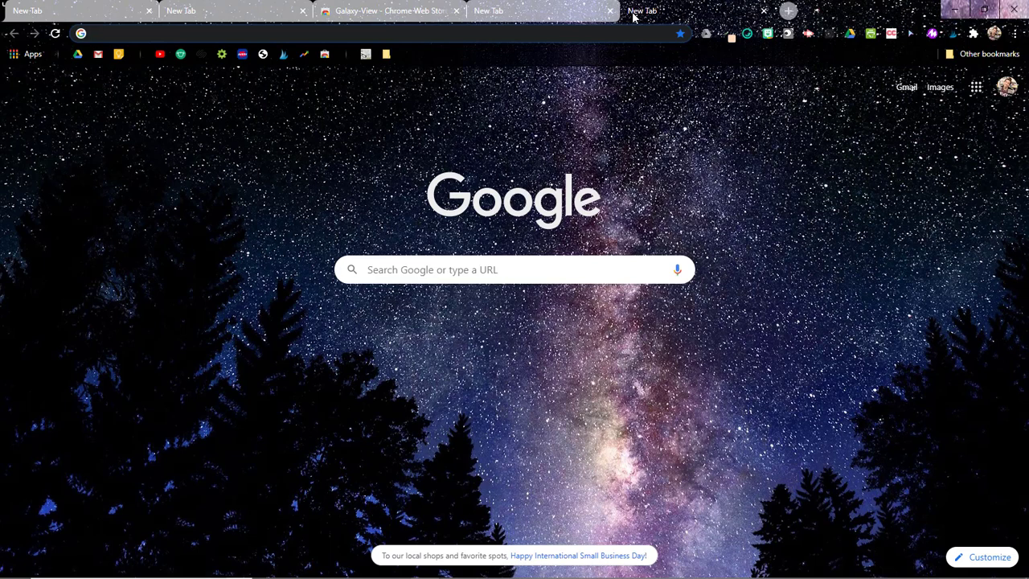
left_click(418, 13)
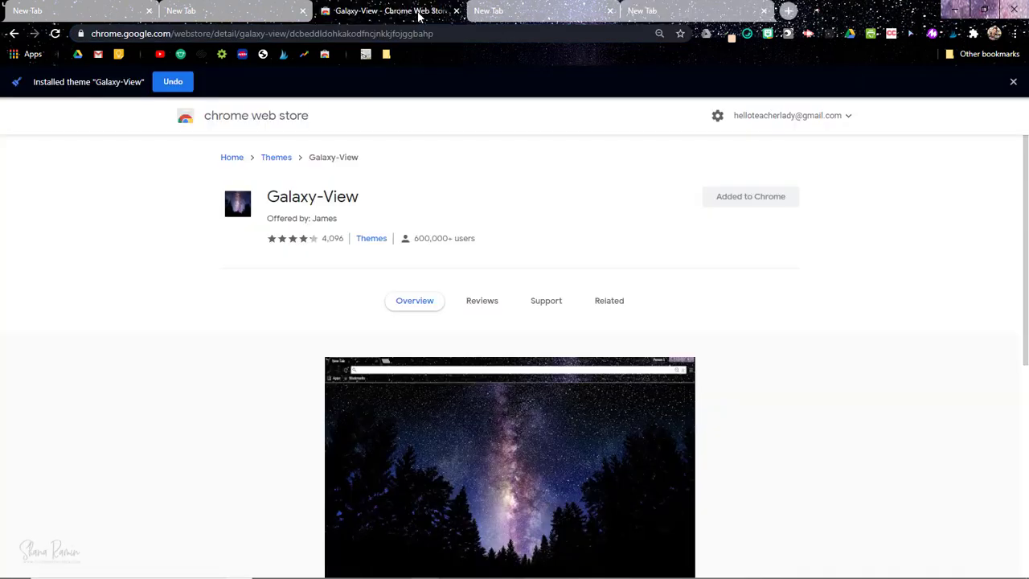
left_click(172, 82)
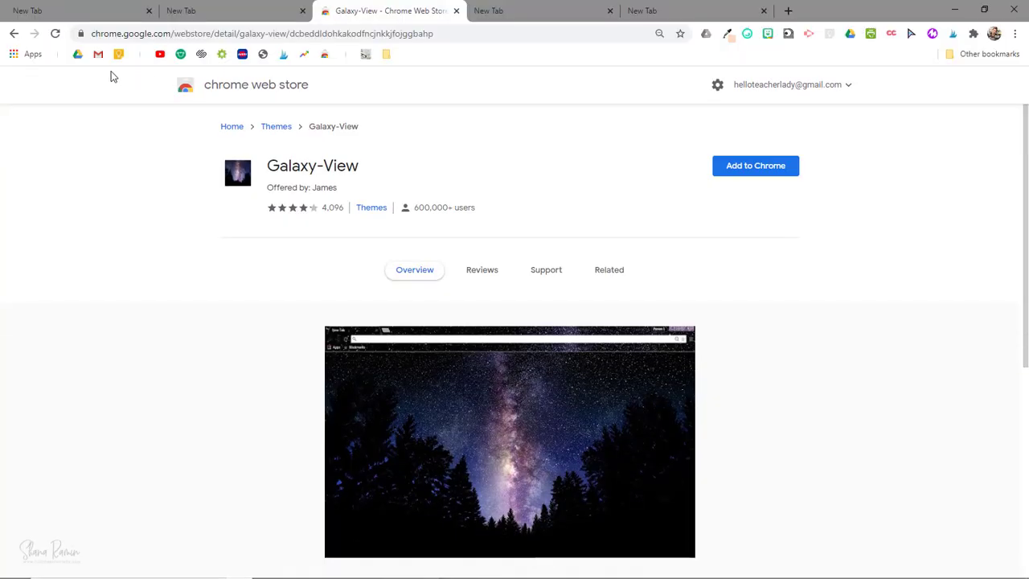
Step: Return to the themes catalogue and scroll back to the top
left_click(14, 33)
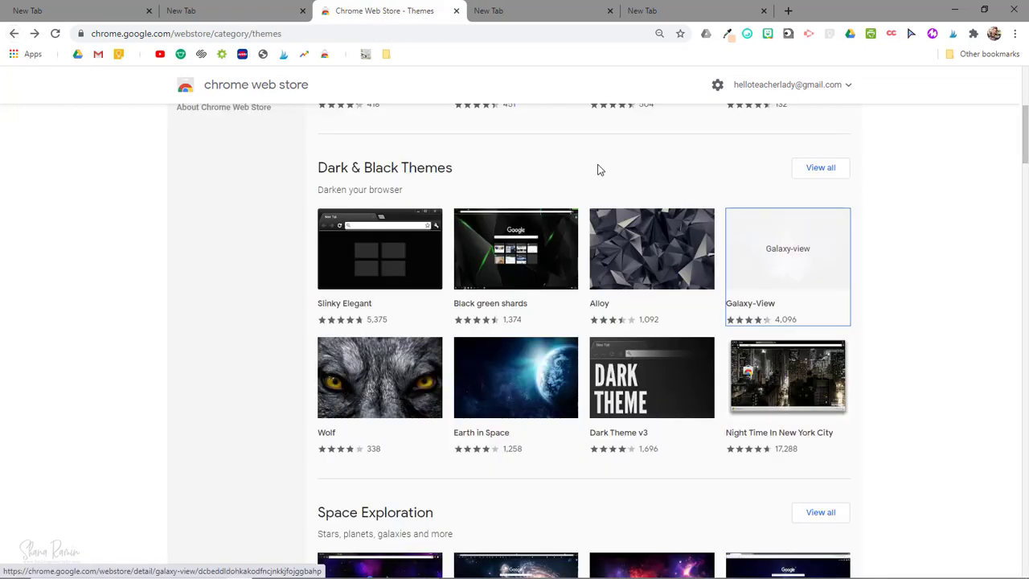
left_click_drag(1026, 149, 1026, 113)
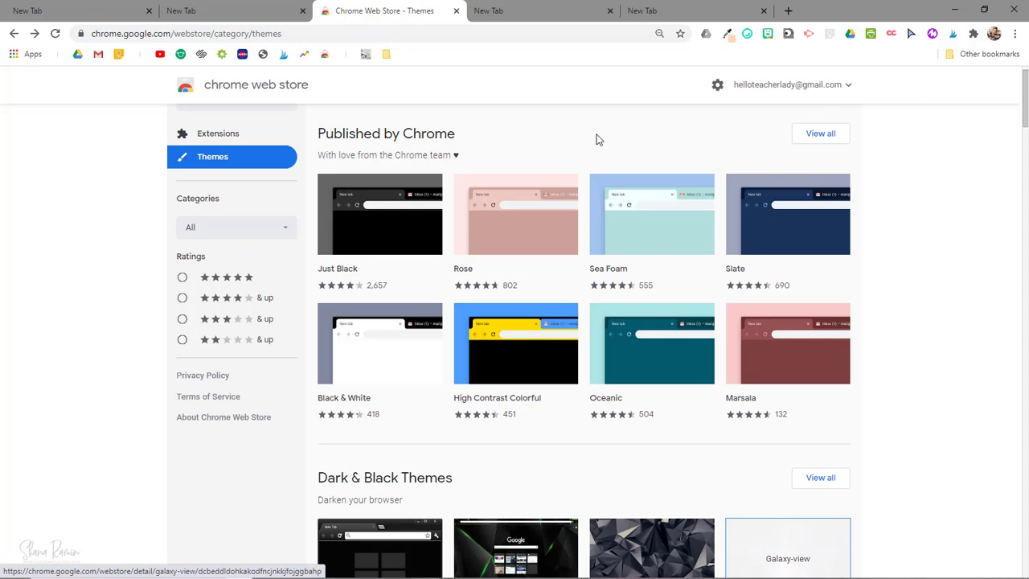
scroll(234, 161, "up", 1)
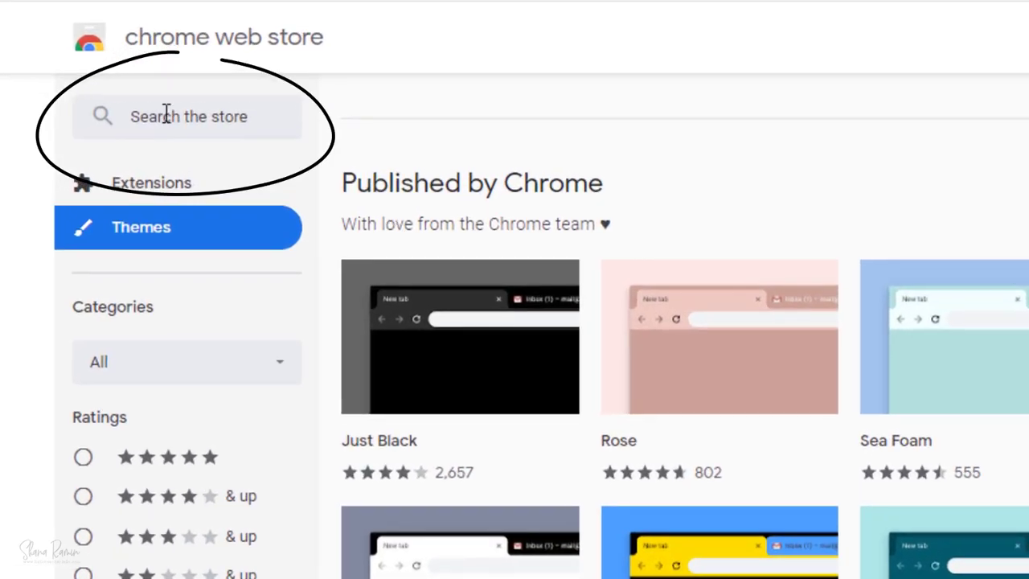
Step: Search the store for the creator's name and list all their themes
left_click(166, 114)
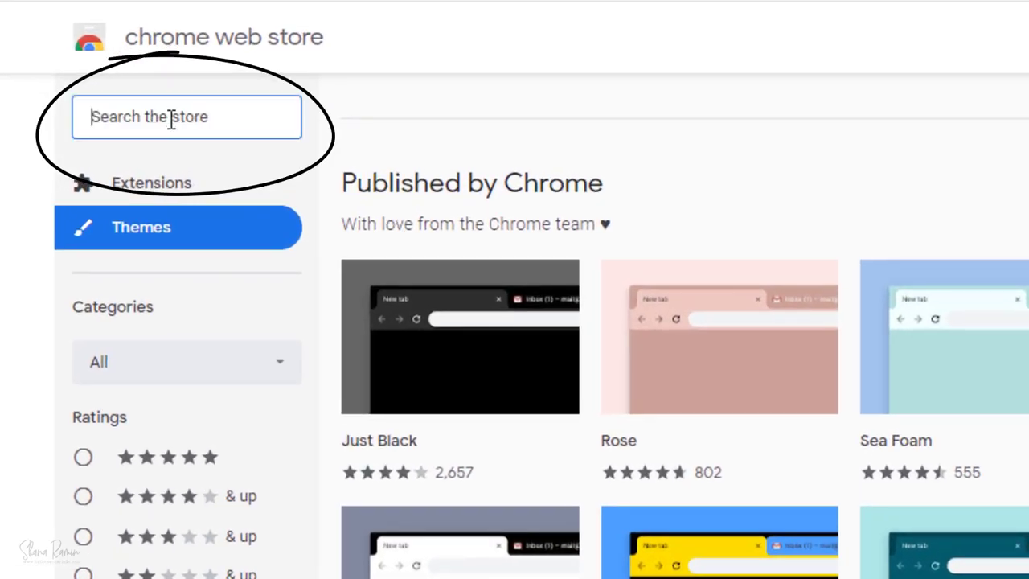
type("helloteacherlady")
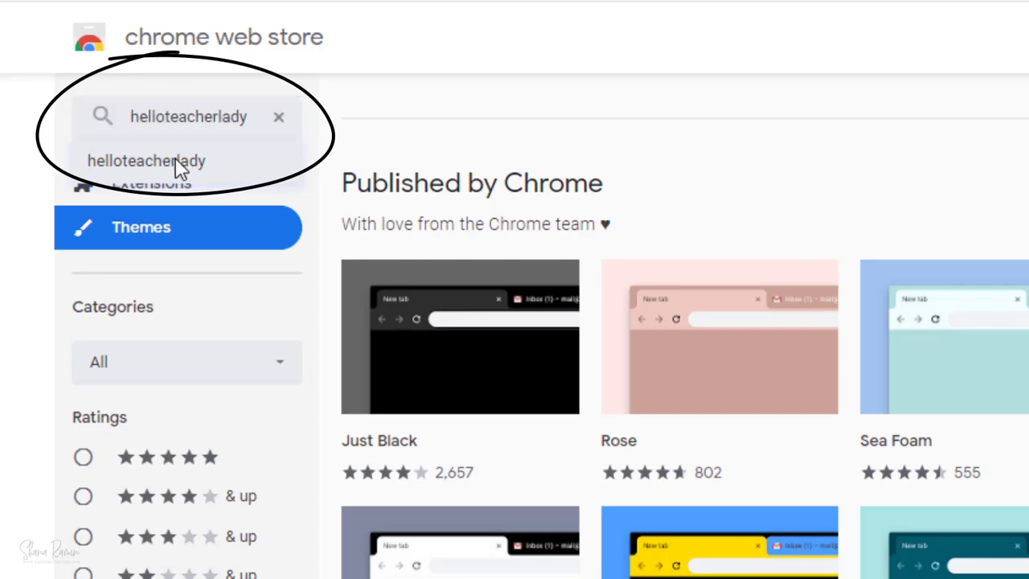
left_click(177, 163)
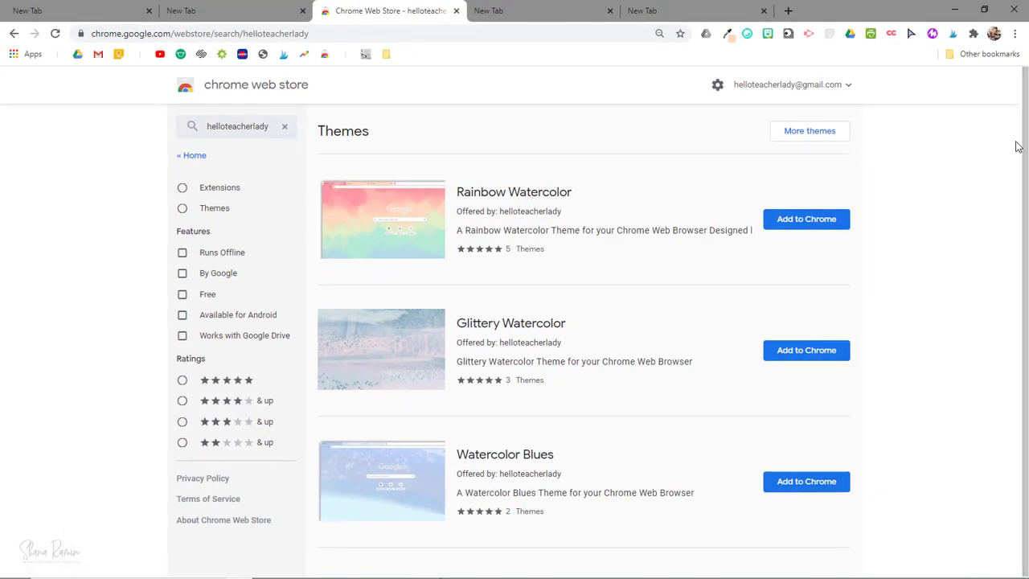
left_click_drag(1026, 160, 1027, 165)
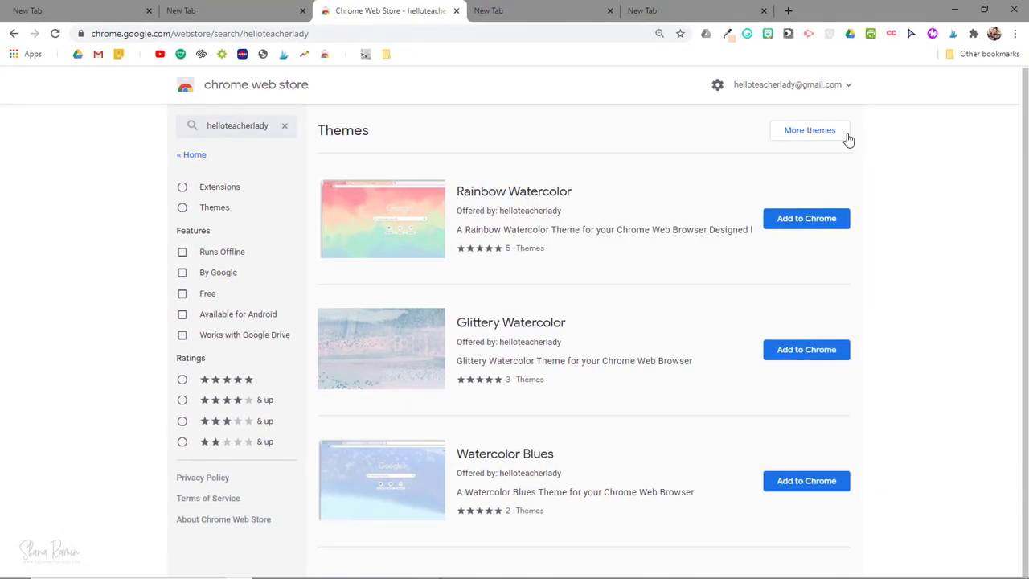
left_click(821, 139)
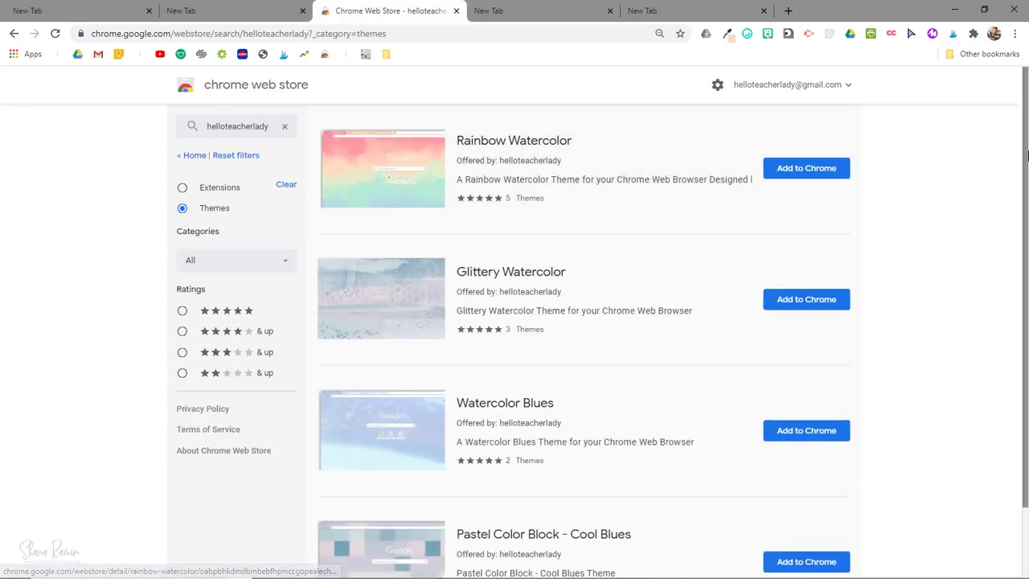
left_click_drag(1026, 157, 1025, 181)
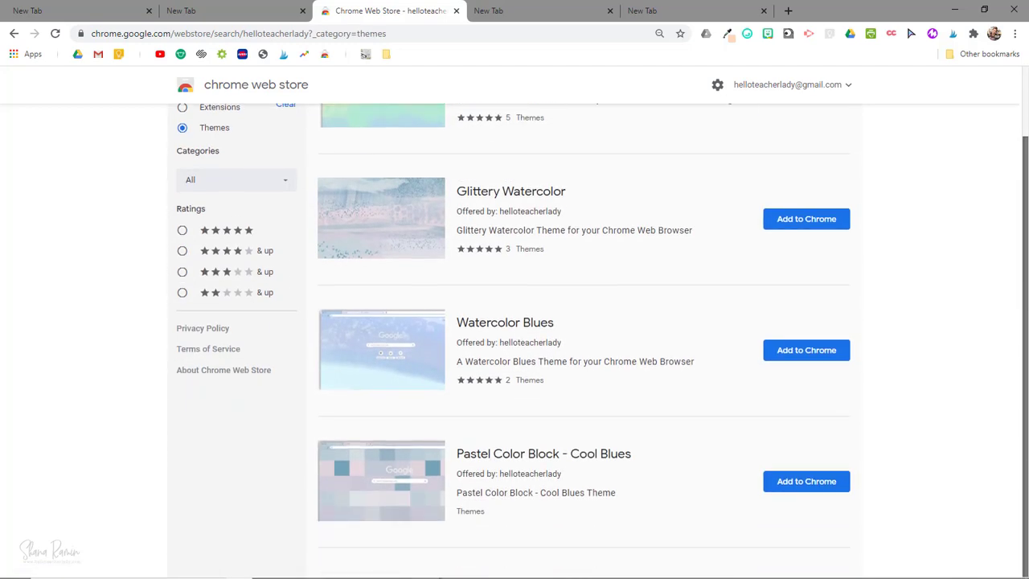
scroll(595, 338, "up", 1)
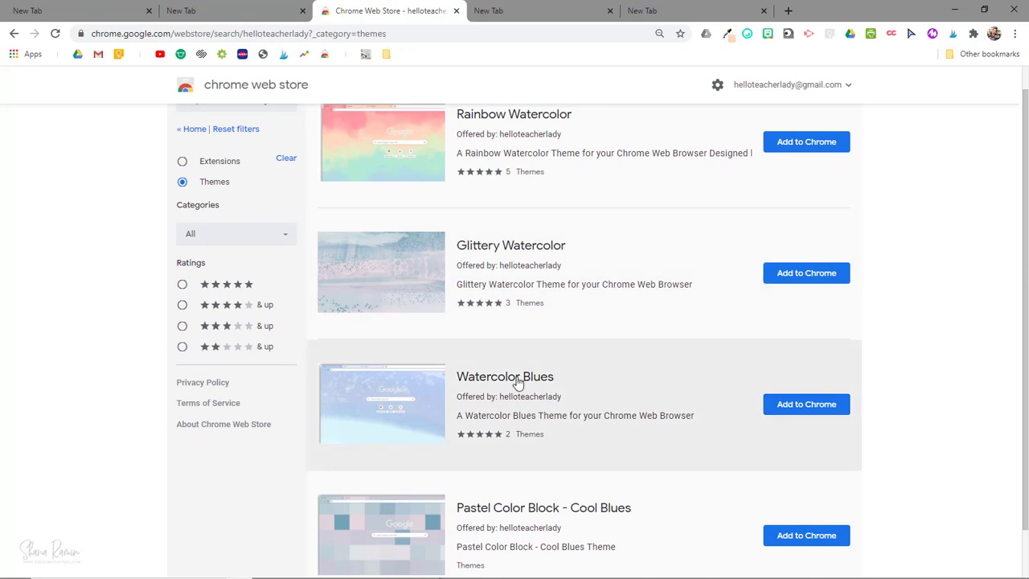
Step: Install Watercolor Blues and preview its pale blue watercolor background on new tabs
left_click(517, 382)
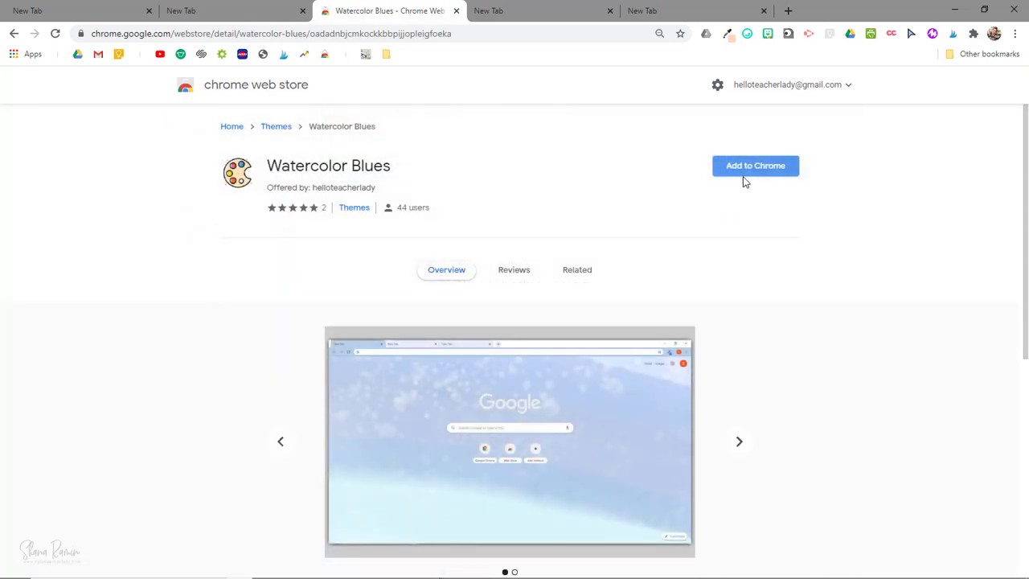
left_click(745, 172)
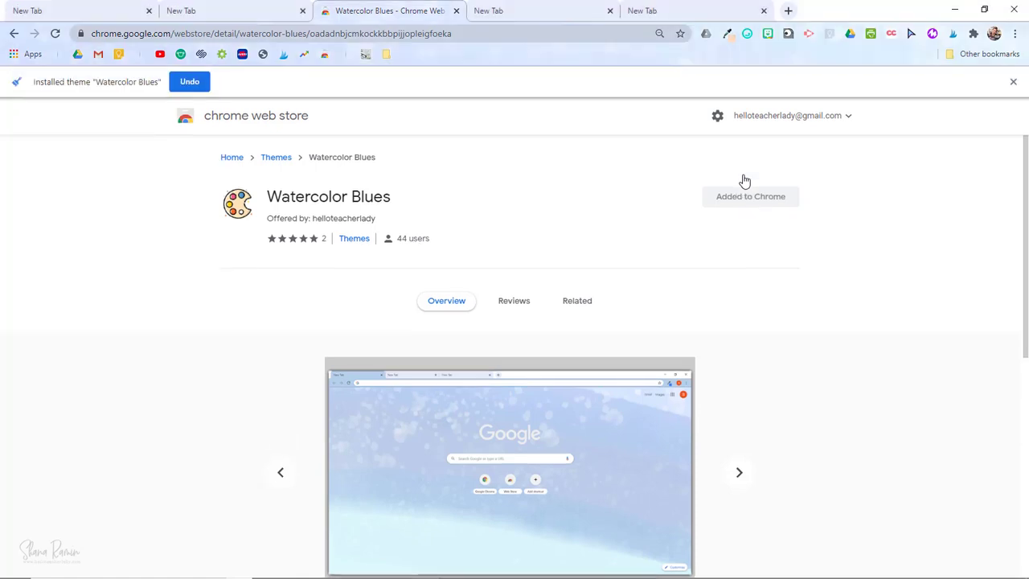
left_click(521, 17)
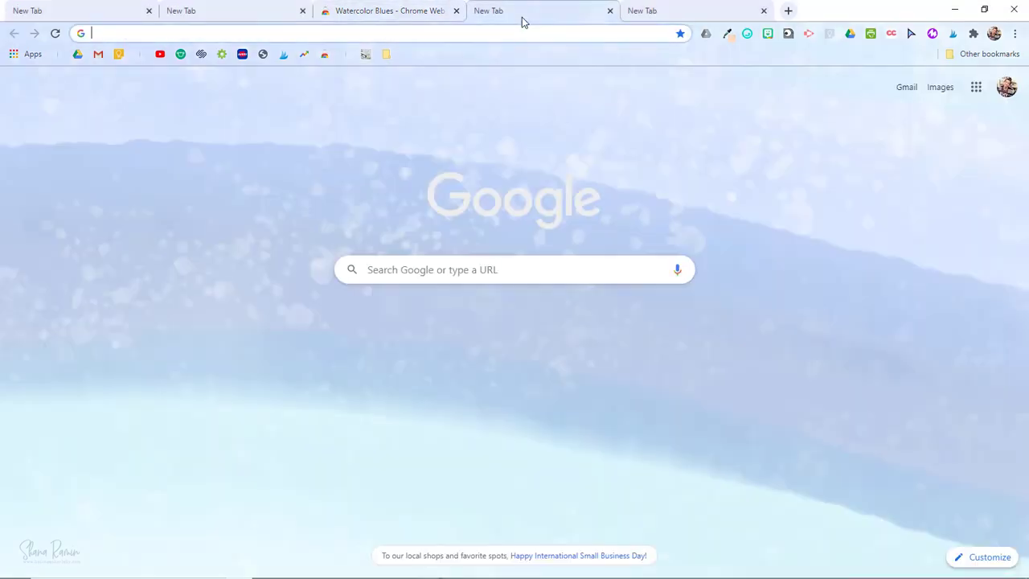
left_click(694, 17)
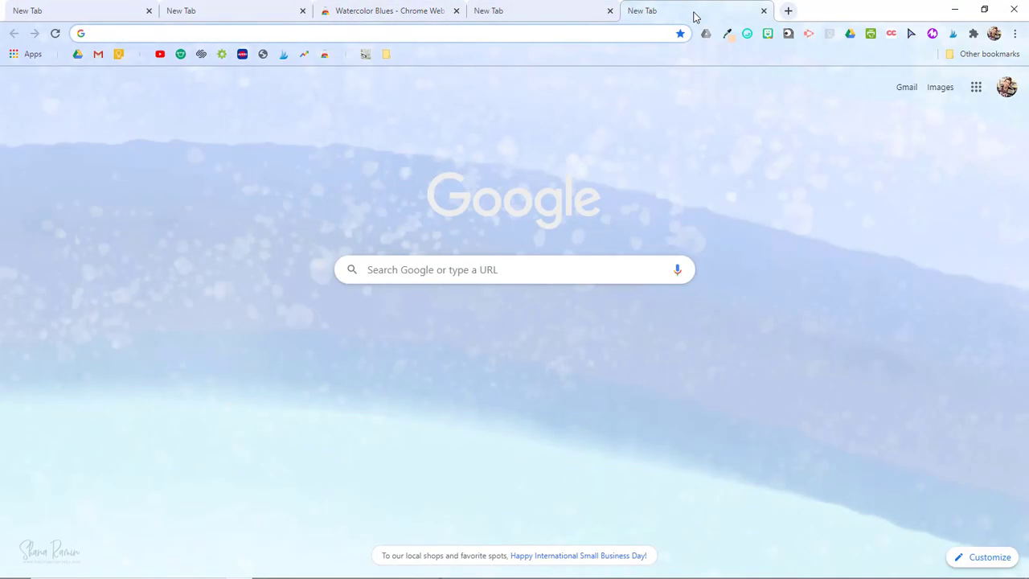
left_click(787, 11)
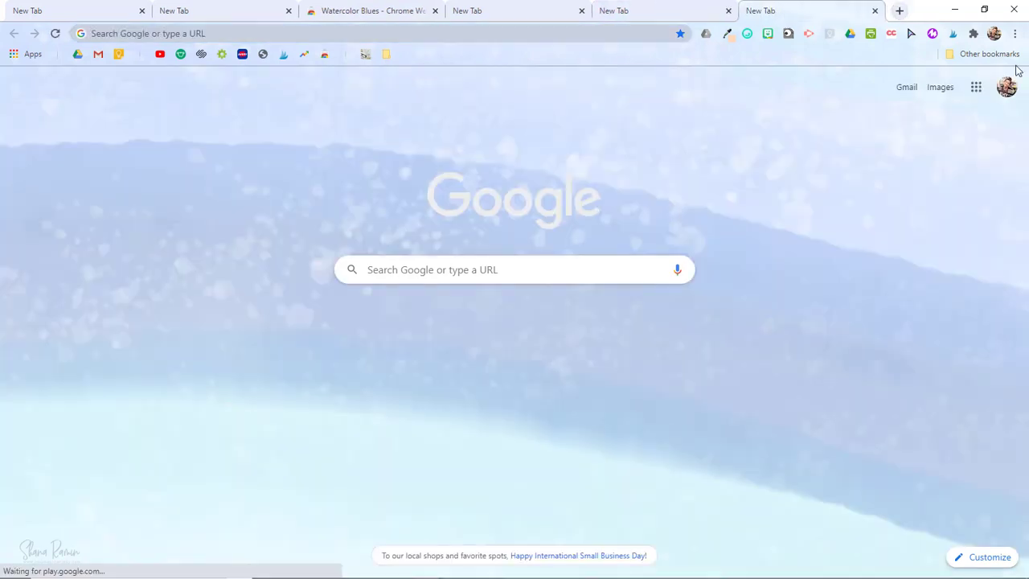
Step: Reset the Watercolor Blues theme to Chrome's default theme from Appearance settings
left_click(1014, 36)
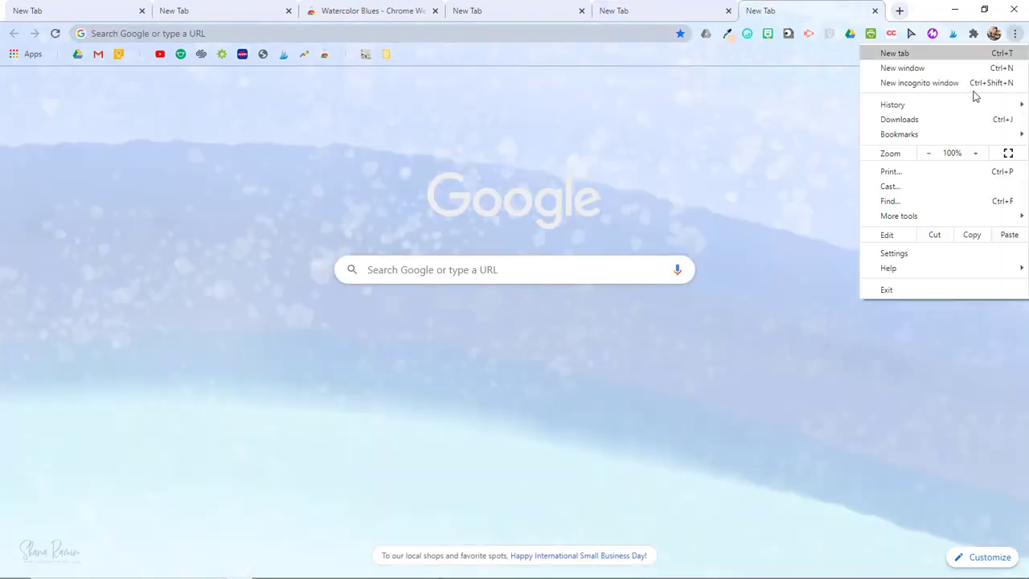
left_click(903, 259)
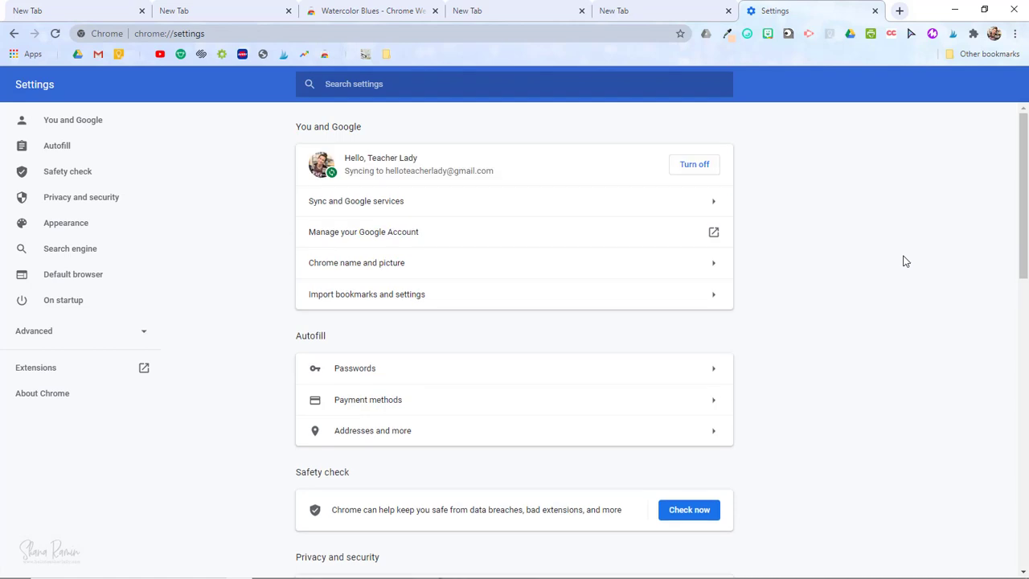
left_click(79, 229)
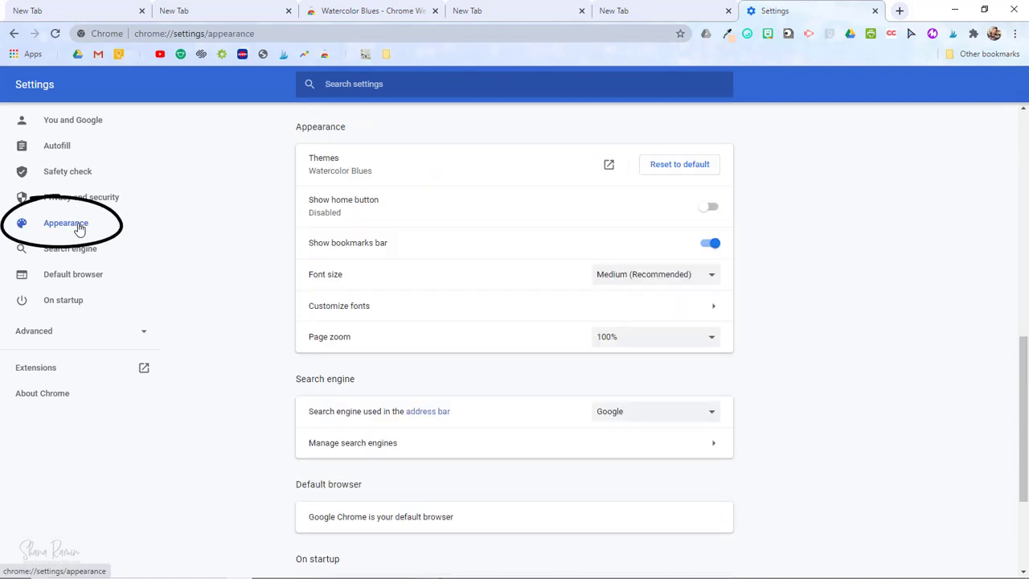
left_click(677, 166)
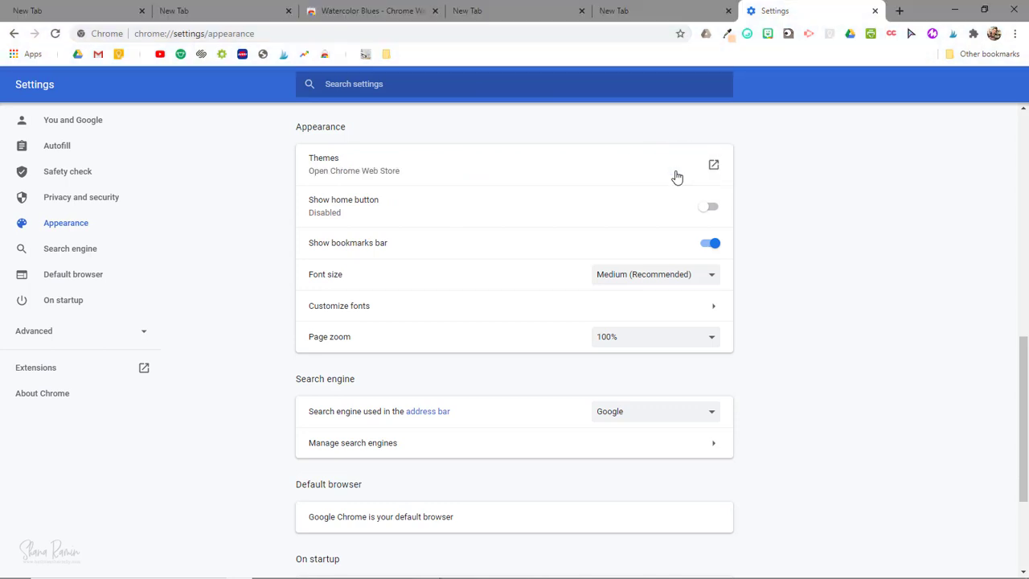